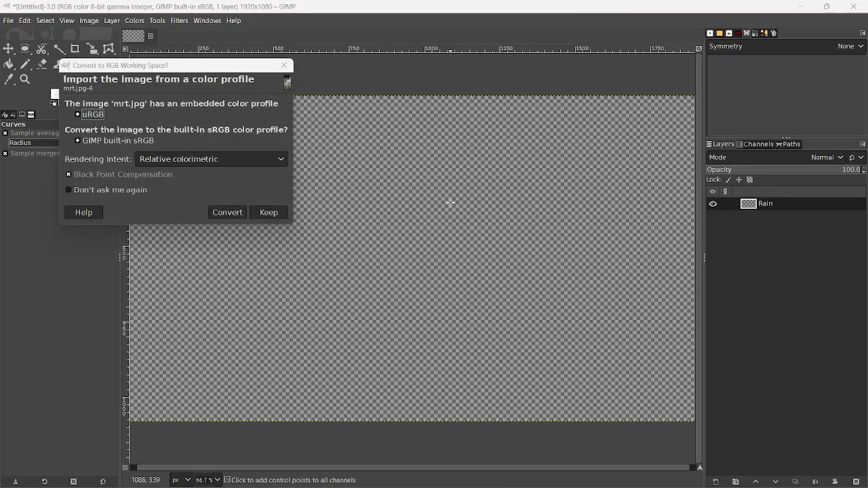
Convert the imported mrt.jpg to the built-in sRGB color profile and bring it in as a layer.
{"action": "left_click", "coordinate": [227, 212]}
{"action": "key", "text": "minus"}
{"action": "key", "text": "minus"}
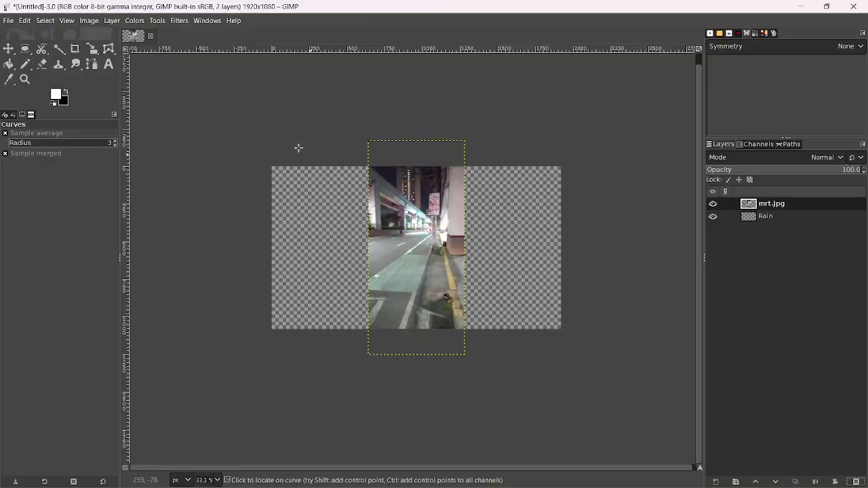
Scale the mrt.jpg layer non-proportionally so the street photo covers the whole 1920x1080 canvas.
{"action": "left_click", "coordinate": [92, 48]}
{"action": "key", "text": "plus"}
{"action": "key", "text": "plus"}
{"action": "left_click", "coordinate": [416, 201]}
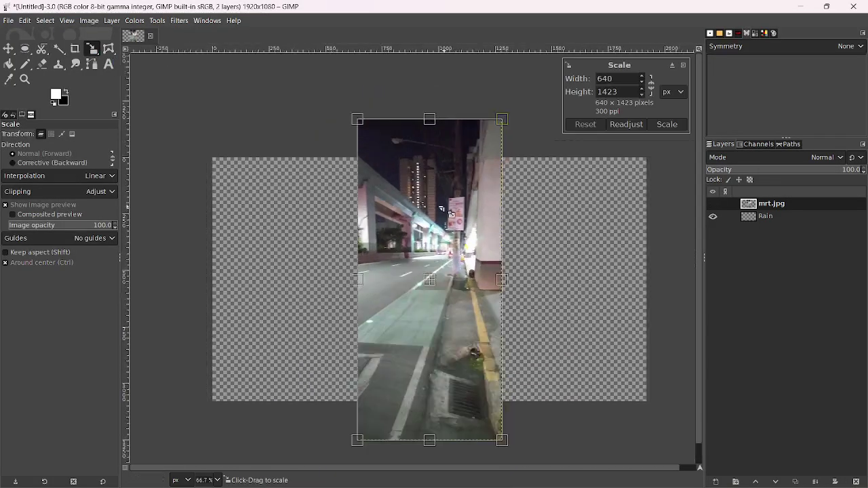
{"action": "key", "text": "minus"}
{"action": "key", "text": "minus"}
{"action": "left_click_drag", "start_coordinate": [450, 214], "coordinate": [459, 229]}
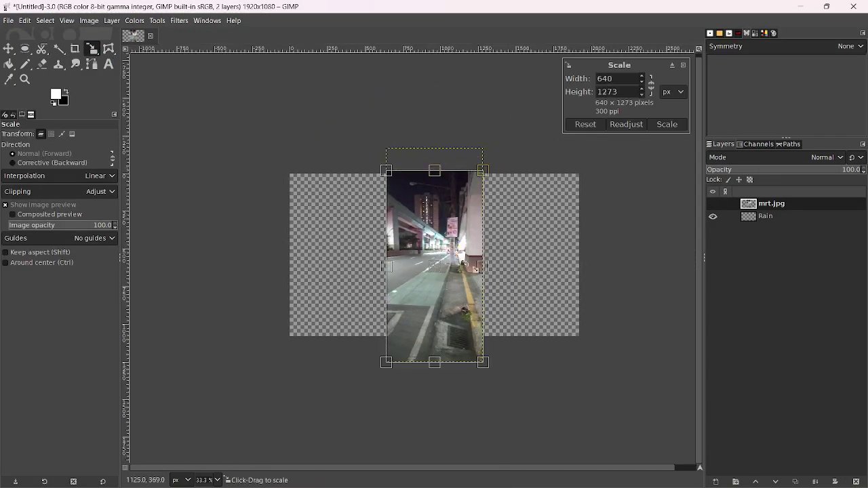
{"action": "left_click_drag", "start_coordinate": [476, 267], "coordinate": [582, 275]}
{"action": "left_click_drag", "start_coordinate": [381, 266], "coordinate": [290, 264]}
{"action": "left_click_drag", "start_coordinate": [438, 366], "coordinate": [440, 339]}
{"action": "key", "text": "Return"}
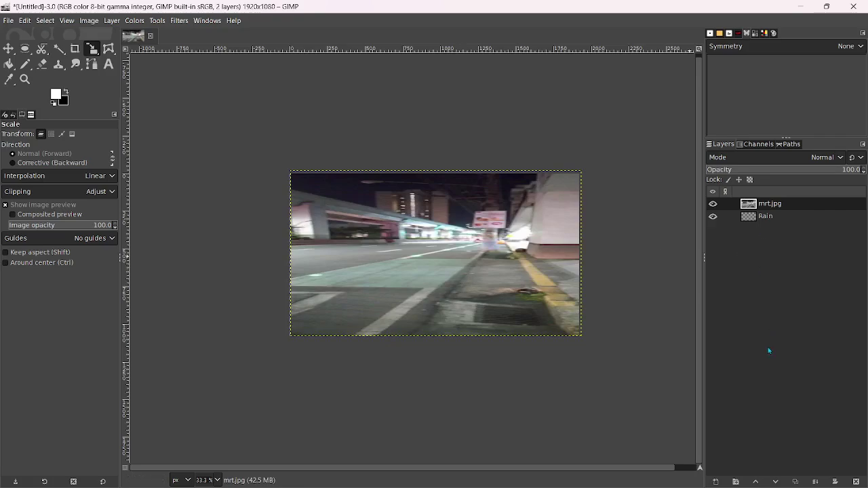
Duplicate the mrt.jpg layer and apply a High Pass filter with Std. Dev. 71.0 to the copy.
{"action": "left_click", "coordinate": [796, 480]}
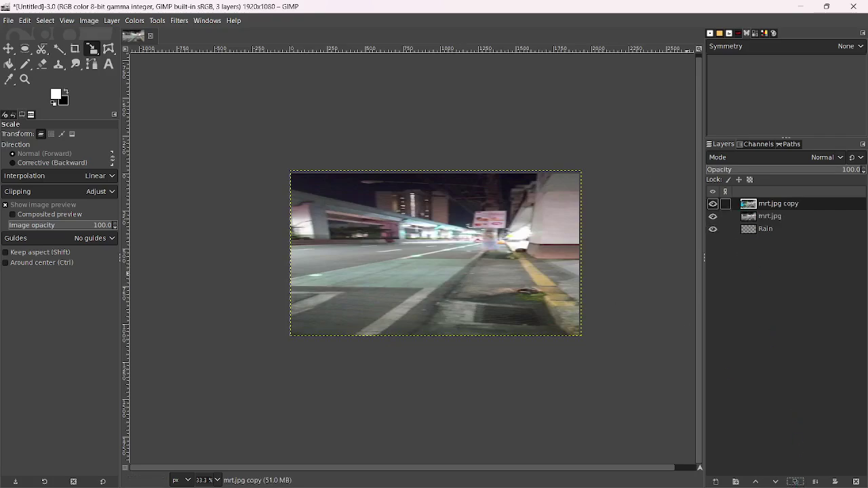
{"action": "left_click", "coordinate": [179, 20]}
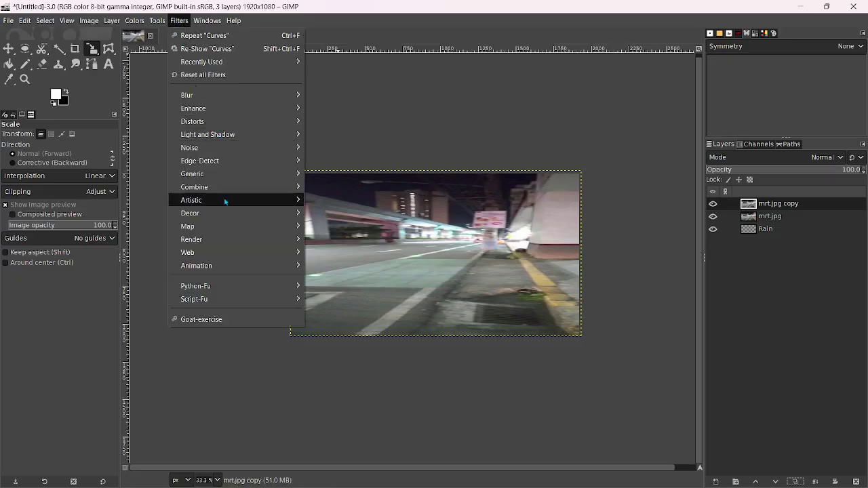
{"action": "mouse_move", "coordinate": [225, 109]}
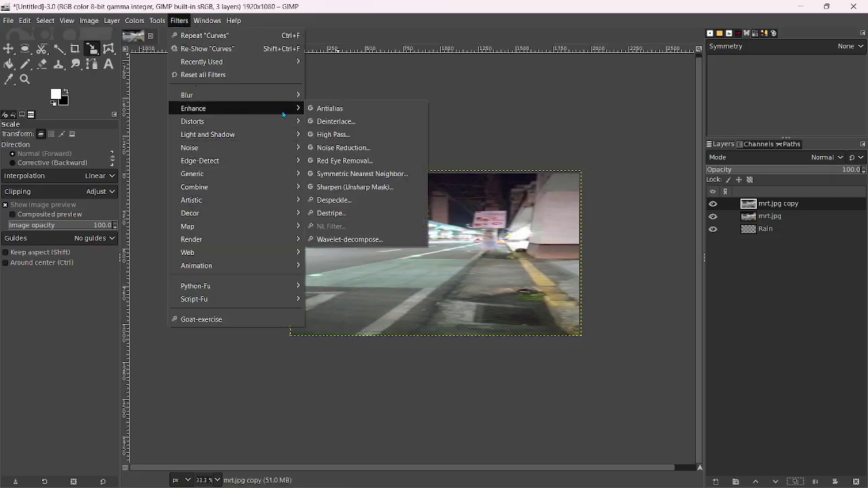
{"action": "left_click", "coordinate": [344, 134]}
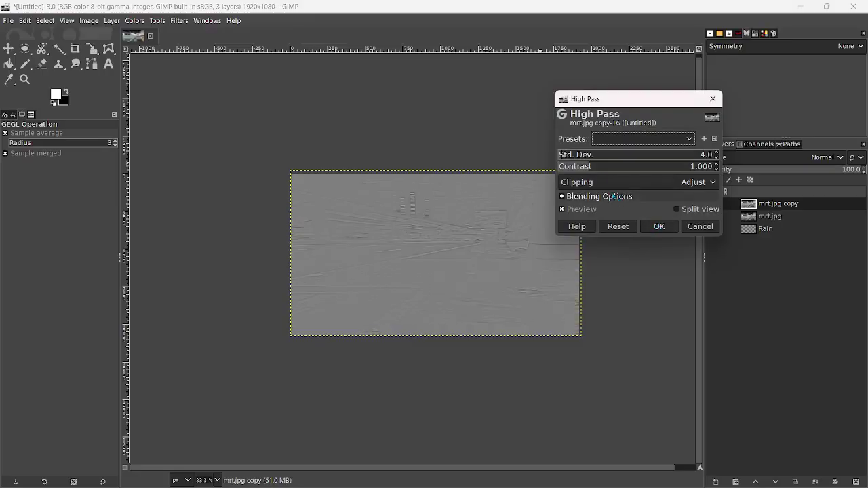
{"action": "left_click", "coordinate": [581, 157]}
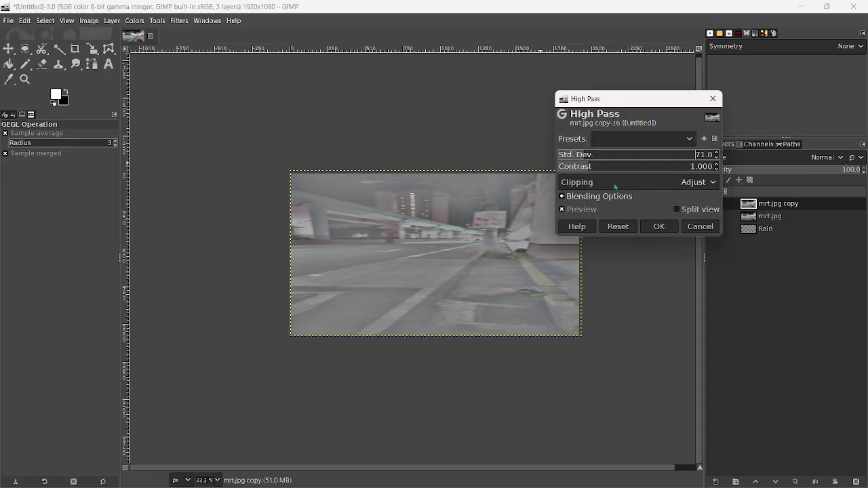
{"action": "left_click", "coordinate": [661, 226]}
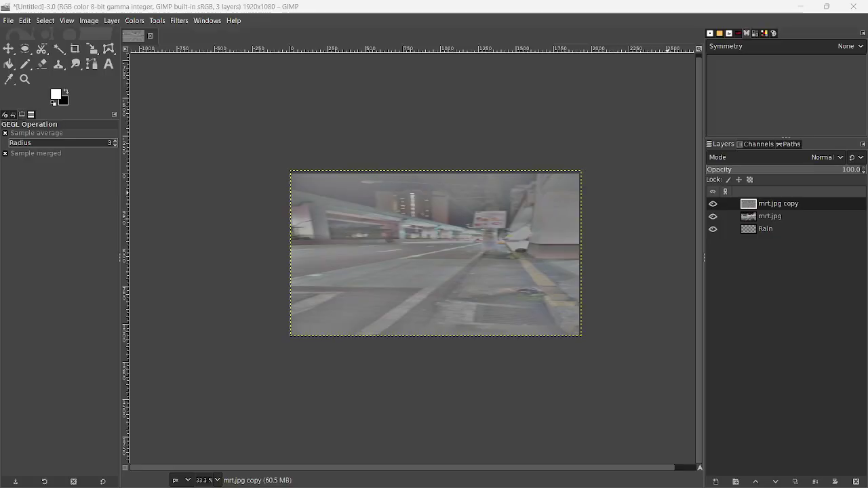
Set the high-pass copy's blend mode to Grain merge.
{"action": "left_click", "coordinate": [824, 160]}
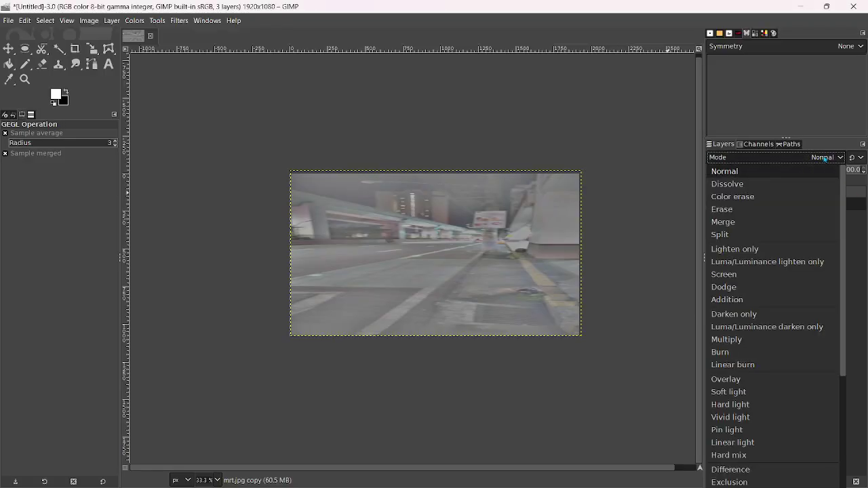
{"action": "scroll", "coordinate": [780, 339], "scroll_direction": "down", "scroll_amount": 5}
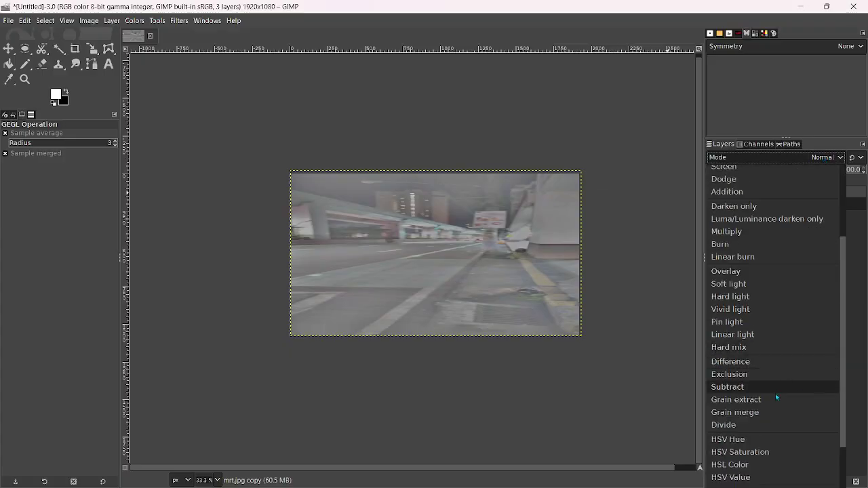
{"action": "left_click", "coordinate": [761, 412]}
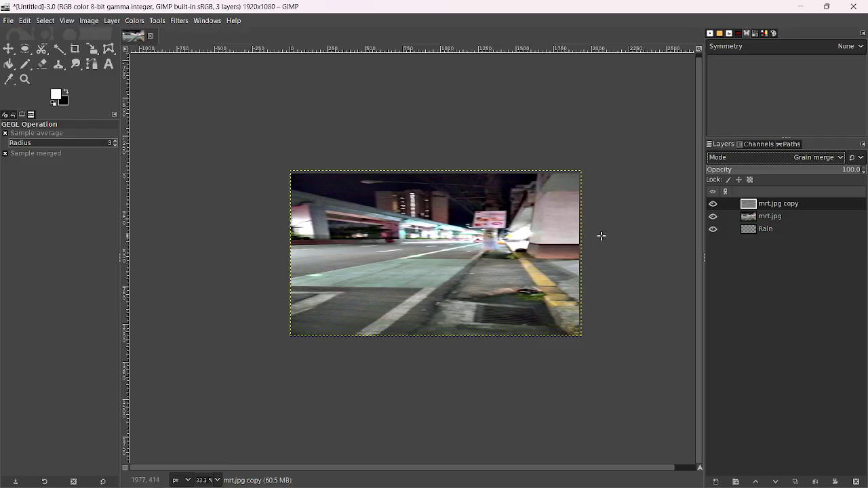
Fit the high-pass copy to the image size and merge it down into the mrt.jpg layer.
{"action": "left_click", "coordinate": [112, 20]}
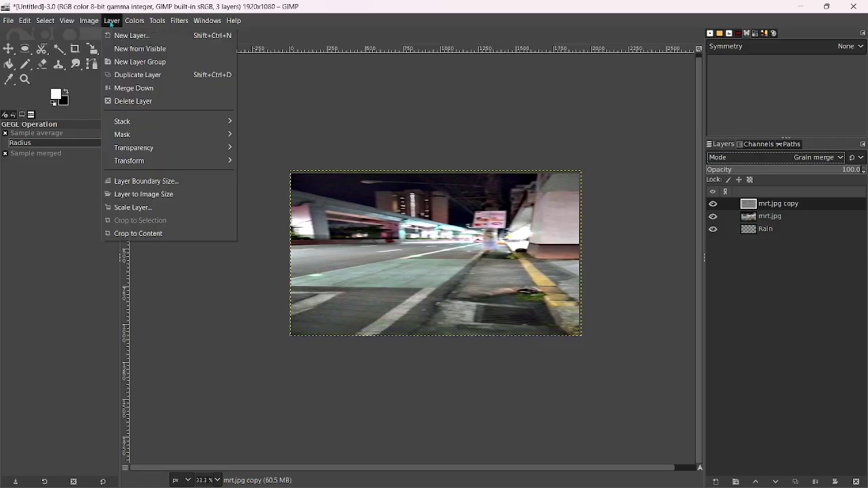
{"action": "left_click", "coordinate": [143, 195]}
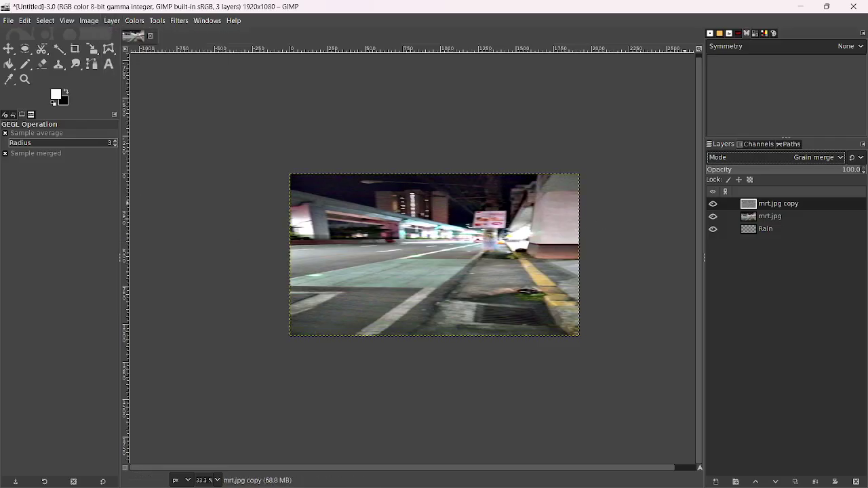
{"action": "right_click", "coordinate": [770, 205]}
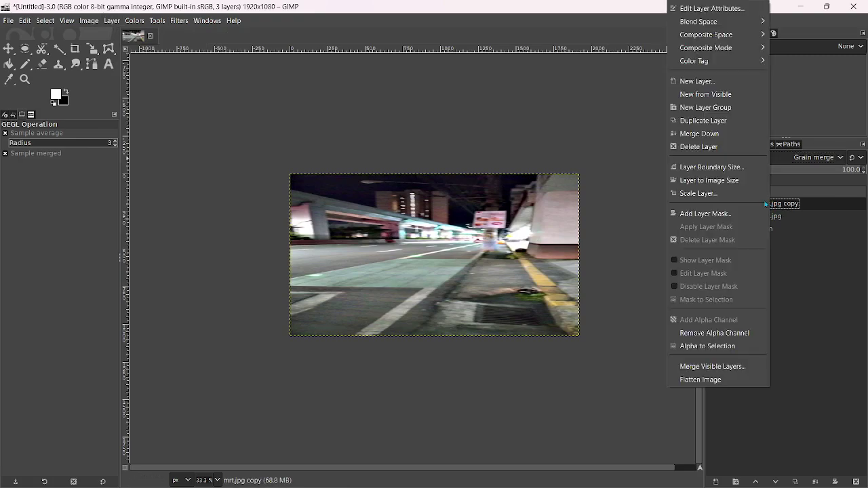
{"action": "left_click", "coordinate": [698, 135]}
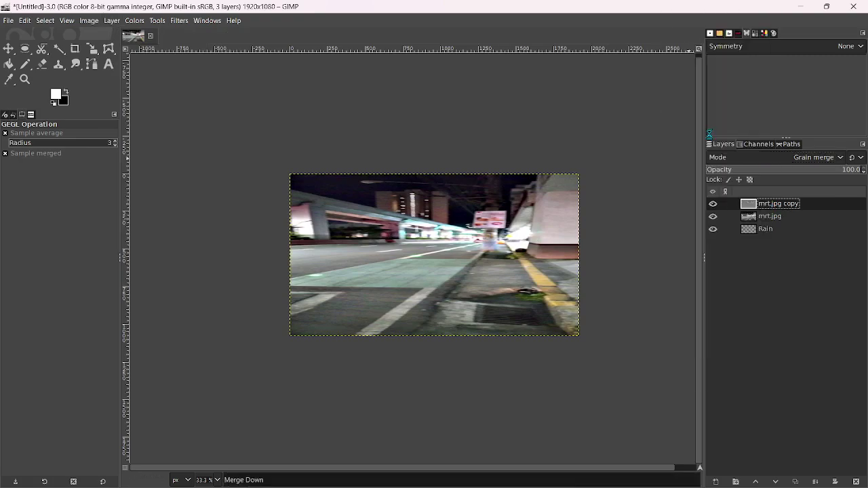
Duplicate the merged mrt.jpg layer and fit the copy to the image size.
{"action": "left_click", "coordinate": [796, 482]}
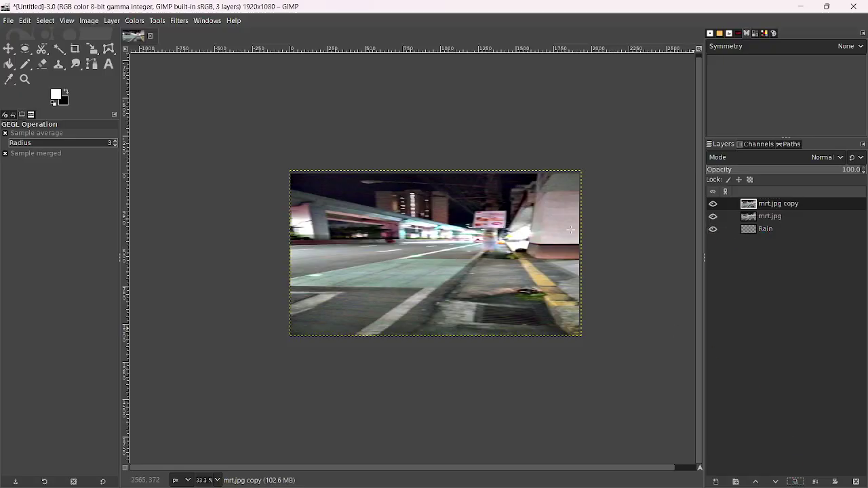
{"action": "left_click", "coordinate": [120, 21]}
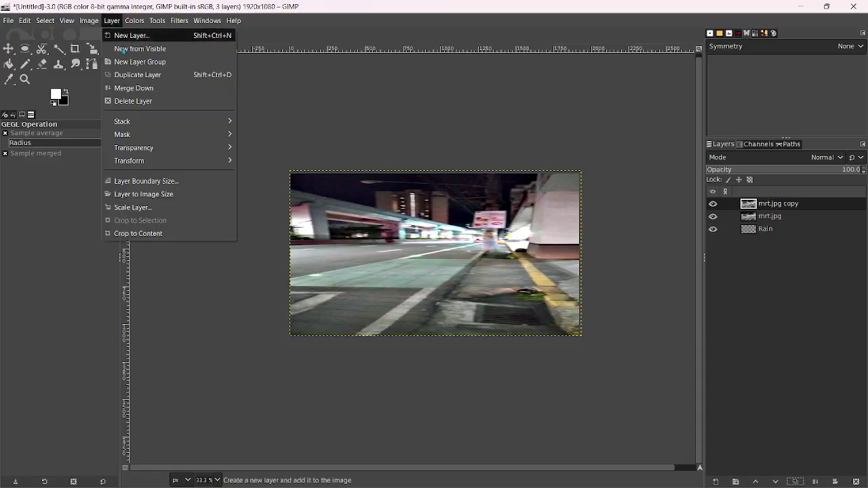
{"action": "left_click", "coordinate": [156, 194]}
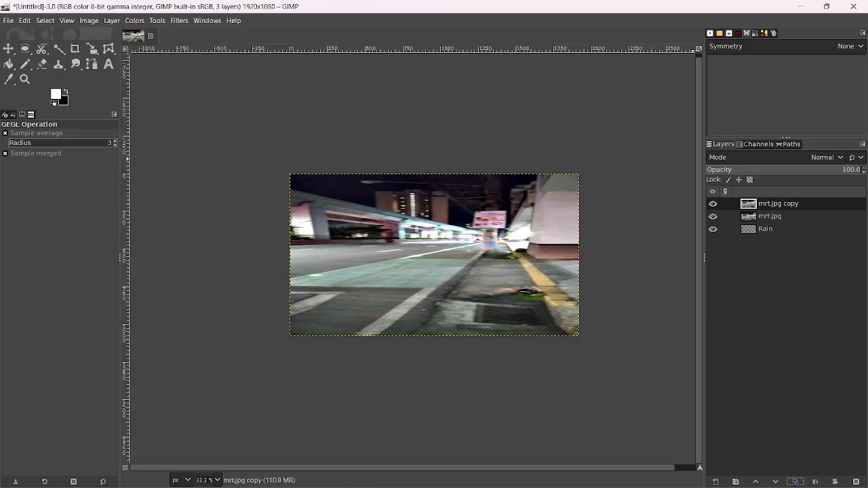
Apply the Sobel edge-detect filter with default settings to the mrt.jpg copy and invert its colors.
{"action": "left_click", "coordinate": [178, 21]}
{"action": "mouse_move", "coordinate": [221, 162]}
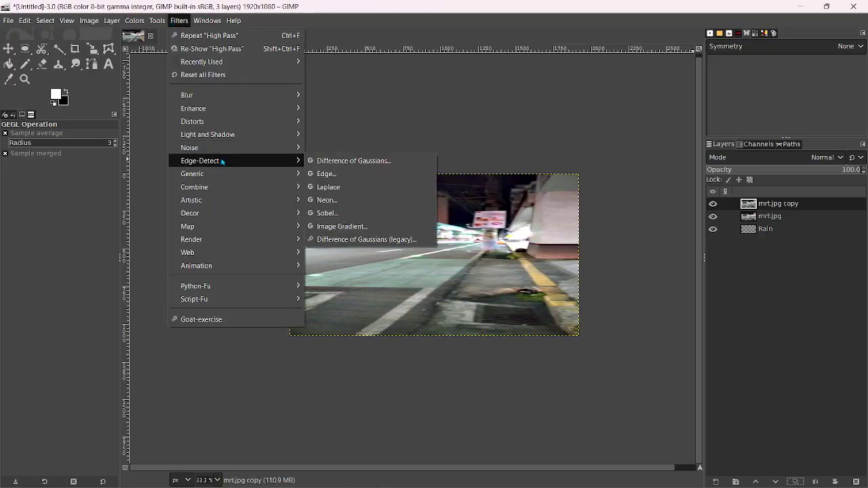
{"action": "left_click", "coordinate": [325, 214]}
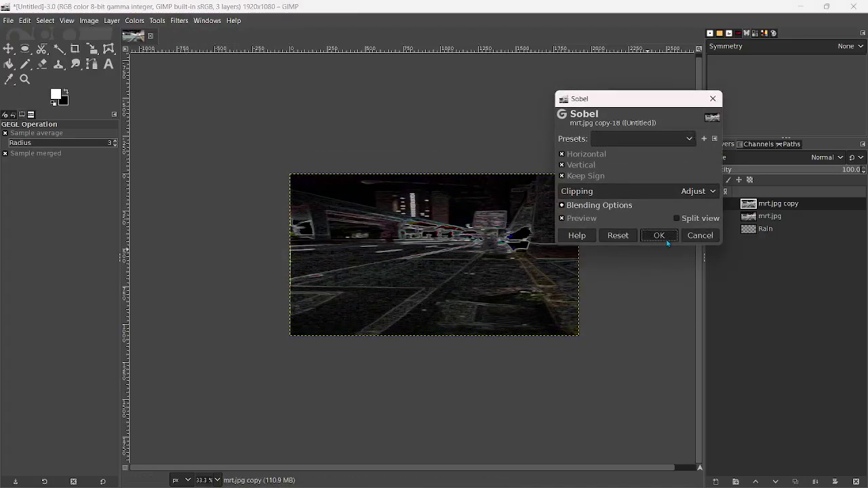
{"action": "left_click", "coordinate": [667, 241]}
{"action": "left_click", "coordinate": [135, 21]}
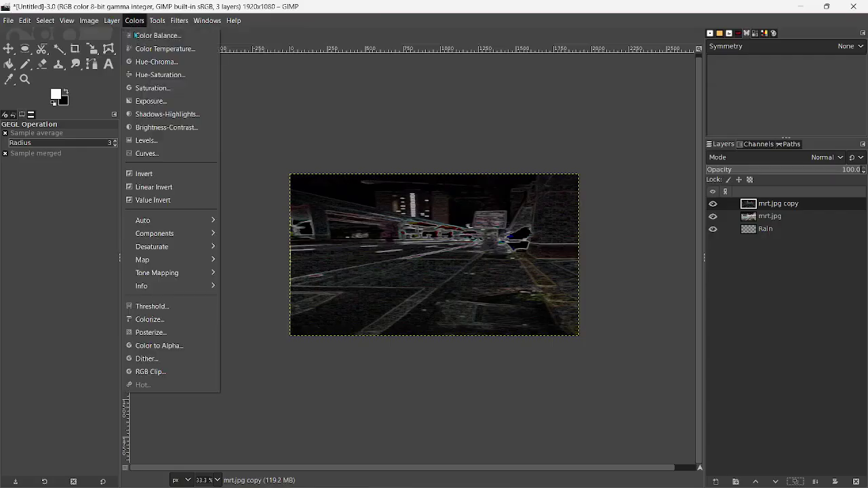
{"action": "left_click", "coordinate": [165, 174]}
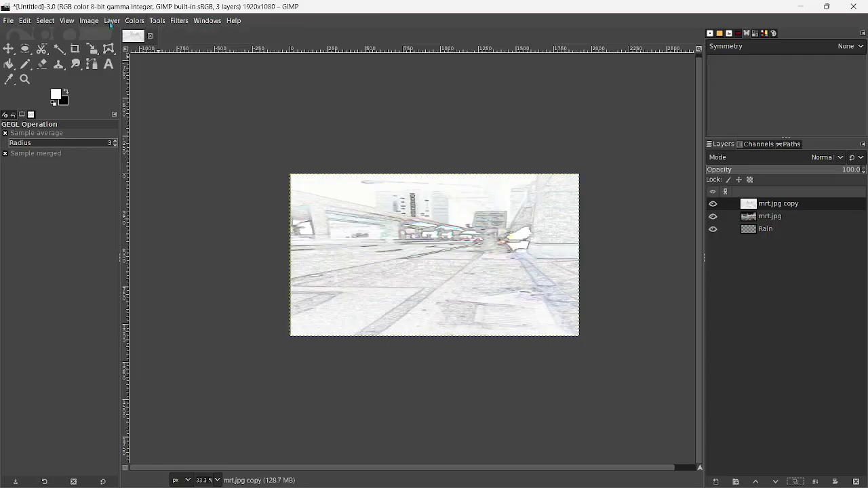
Desaturate the inverted edge layer and set its blend mode to Multiply.
{"action": "left_click", "coordinate": [134, 21]}
{"action": "mouse_move", "coordinate": [178, 250]}
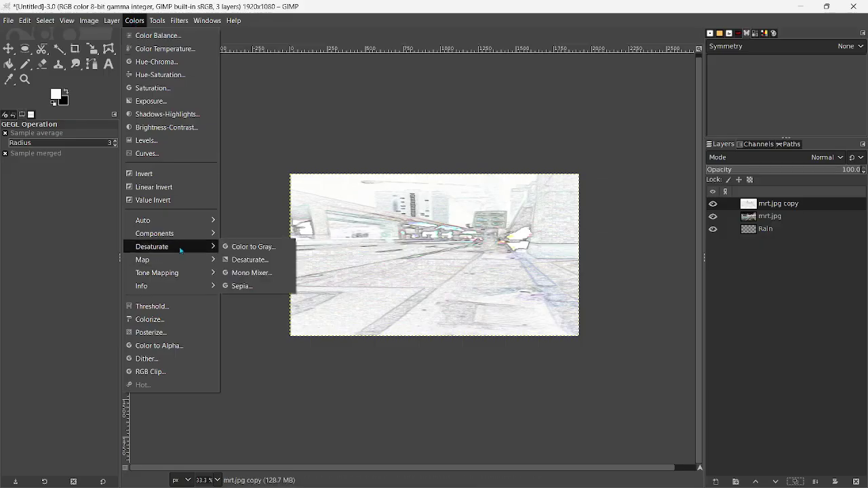
{"action": "left_click", "coordinate": [247, 260]}
{"action": "left_click", "coordinate": [659, 201]}
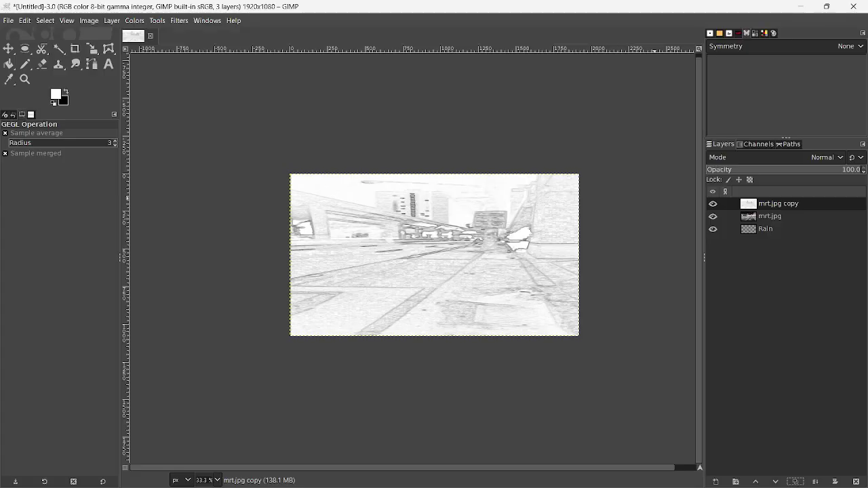
{"action": "left_click", "coordinate": [830, 162]}
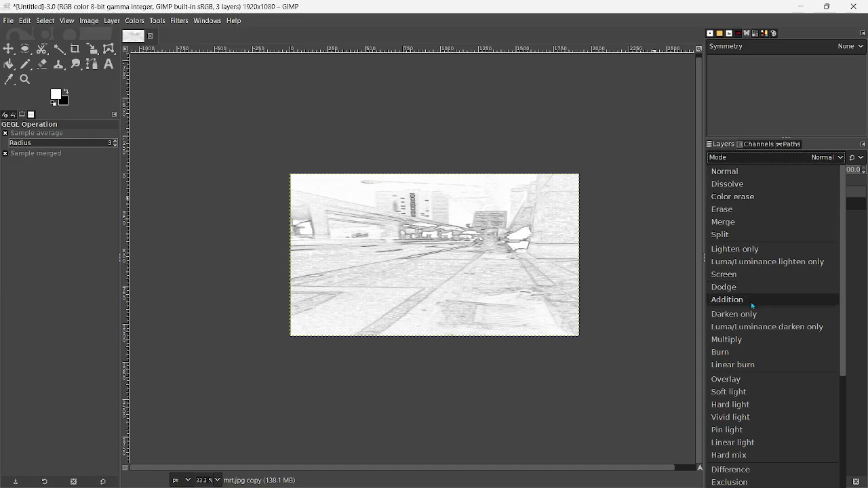
{"action": "left_click", "coordinate": [753, 347]}
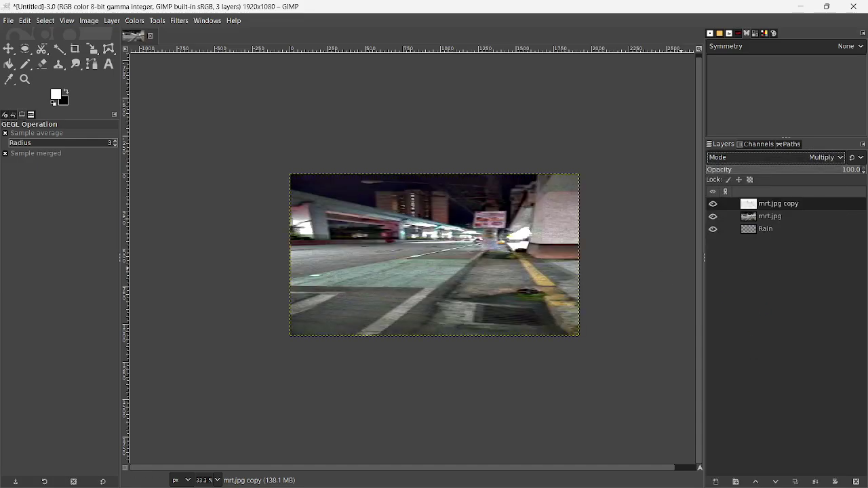
{"action": "left_click", "coordinate": [159, 21]}
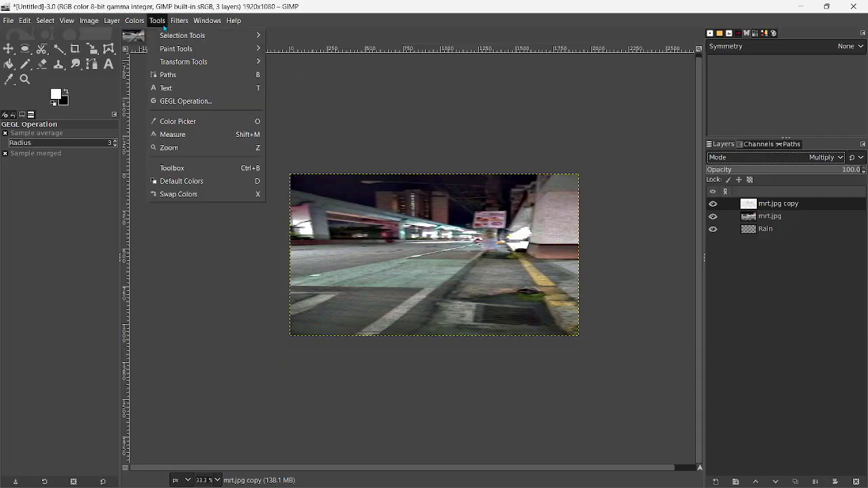
{"action": "left_click", "coordinate": [179, 21]}
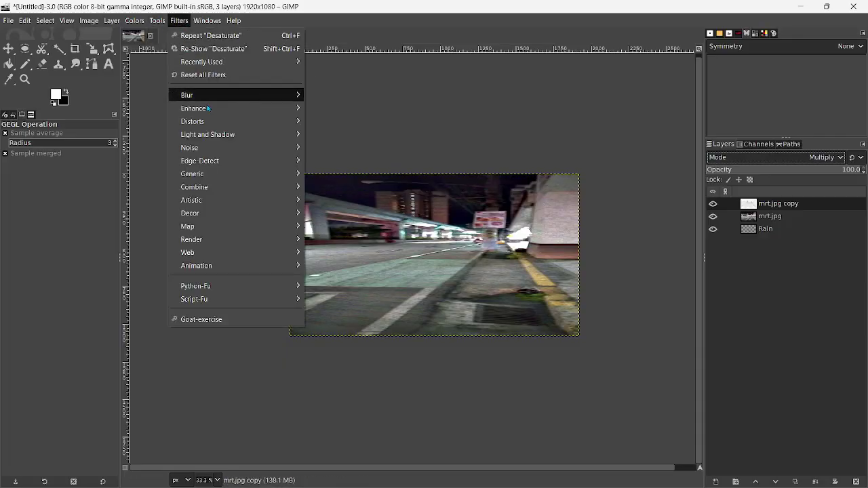
{"action": "mouse_move", "coordinate": [227, 204]}
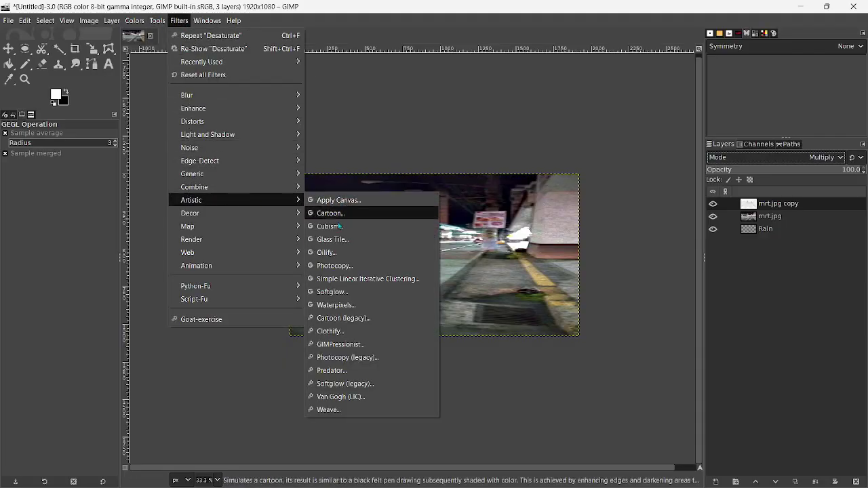
{"action": "left_click", "coordinate": [339, 245]}
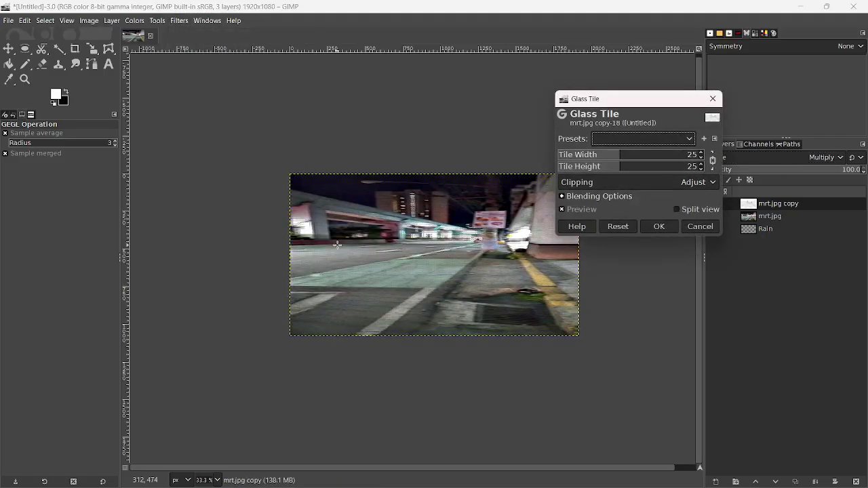
{"action": "left_click", "coordinate": [700, 228]}
Apply the Oilify filter to the mrt.jpg copy layer with a mask radius of 4.
{"action": "left_click", "coordinate": [181, 21]}
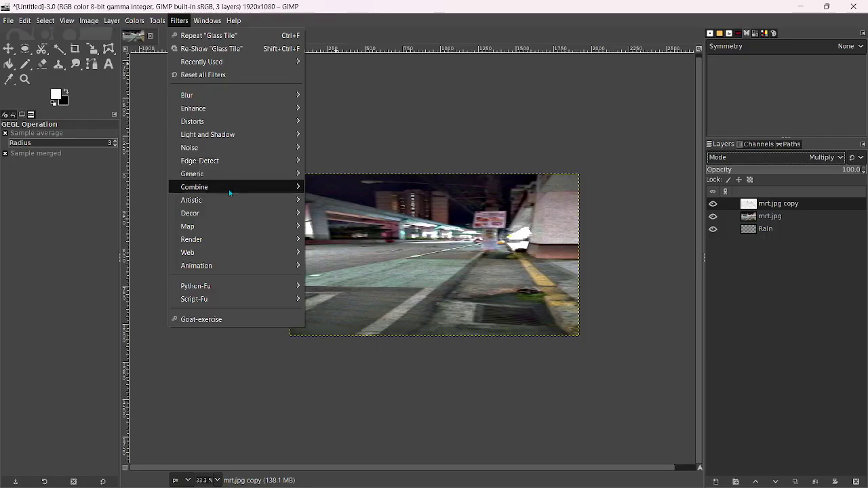
{"action": "mouse_move", "coordinate": [233, 199]}
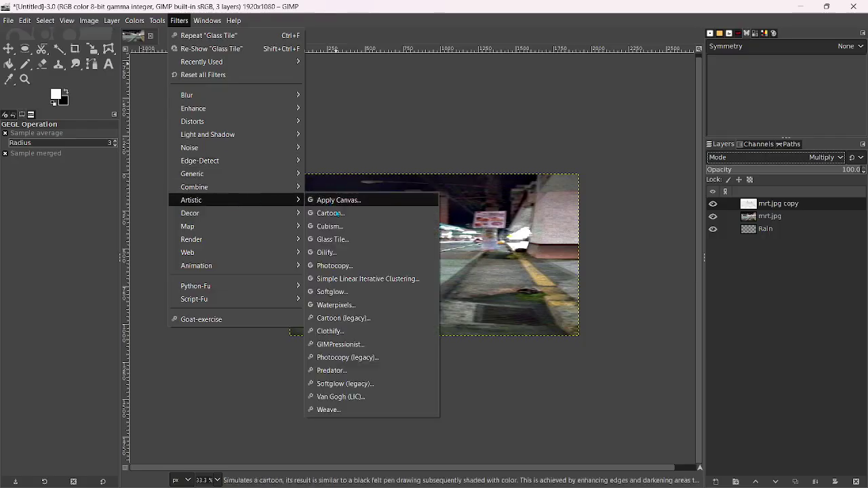
{"action": "left_click", "coordinate": [326, 253]}
{"action": "left_click", "coordinate": [587, 211]}
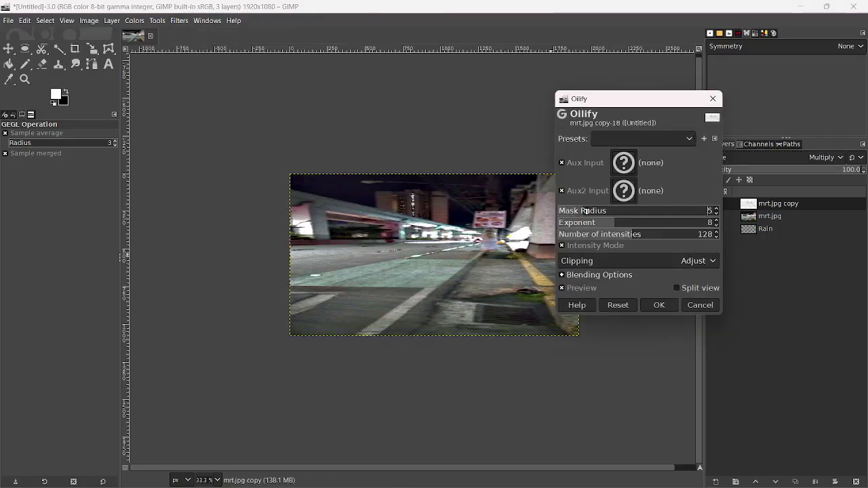
{"action": "left_click", "coordinate": [604, 212]}
{"action": "mouse_move", "coordinate": [603, 212]}
{"action": "left_mouse_down"}
{"action": "mouse_move", "coordinate": [614, 213]}
{"action": "mouse_move", "coordinate": [597, 212]}
{"action": "left_mouse_up"}
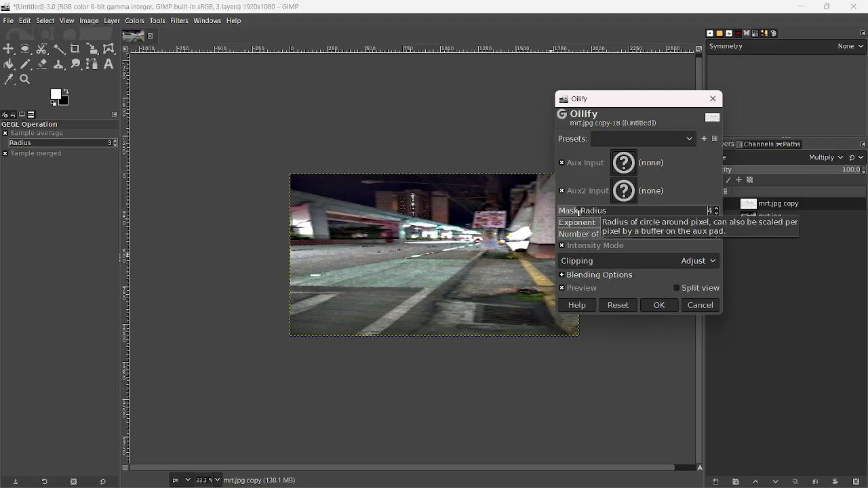
{"action": "left_click", "coordinate": [659, 305]}
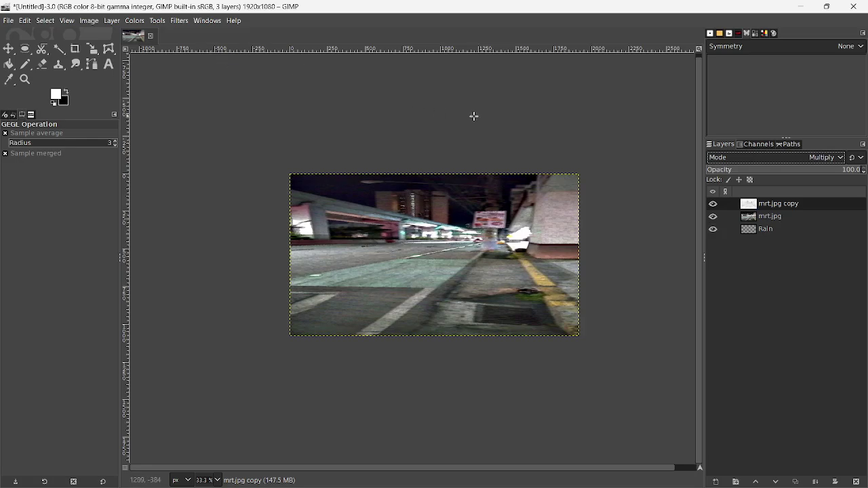
Posterize the mrt.jpg copy layer to 3 levels.
{"action": "left_click", "coordinate": [135, 21]}
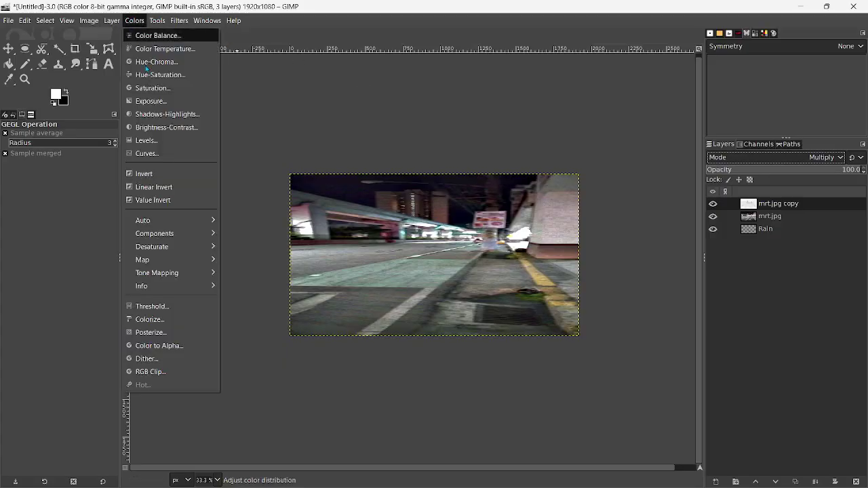
{"action": "left_click", "coordinate": [166, 329]}
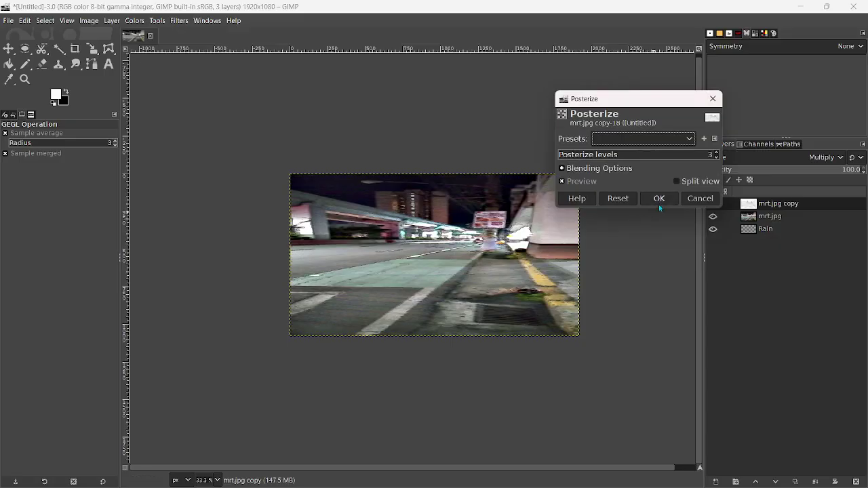
{"action": "left_click", "coordinate": [659, 201]}
Tint the mrt.jpg copy layer yellow with Color Temperature, using an original temperature of about 1763.
{"action": "left_click", "coordinate": [134, 21]}
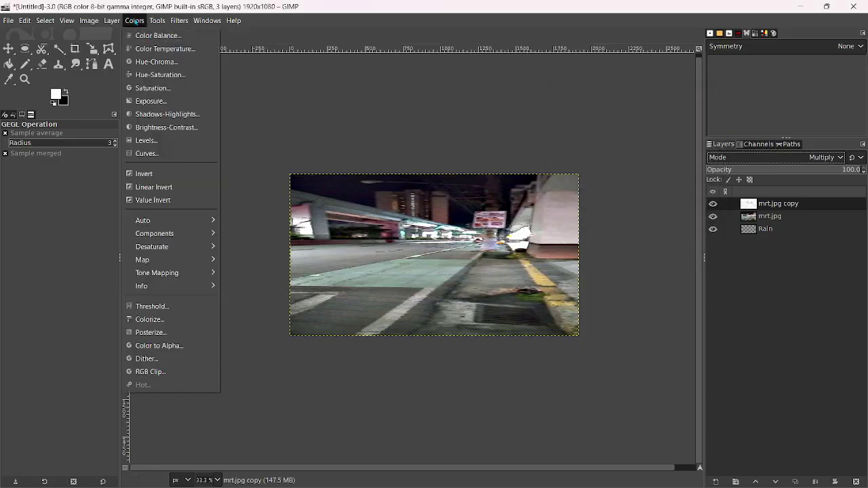
{"action": "left_click", "coordinate": [193, 48]}
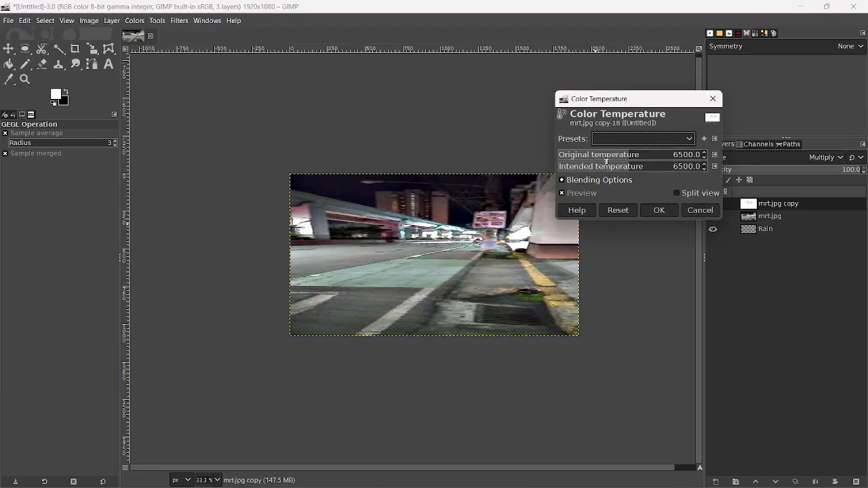
{"action": "left_click_drag", "start_coordinate": [607, 161], "coordinate": [569, 162]}
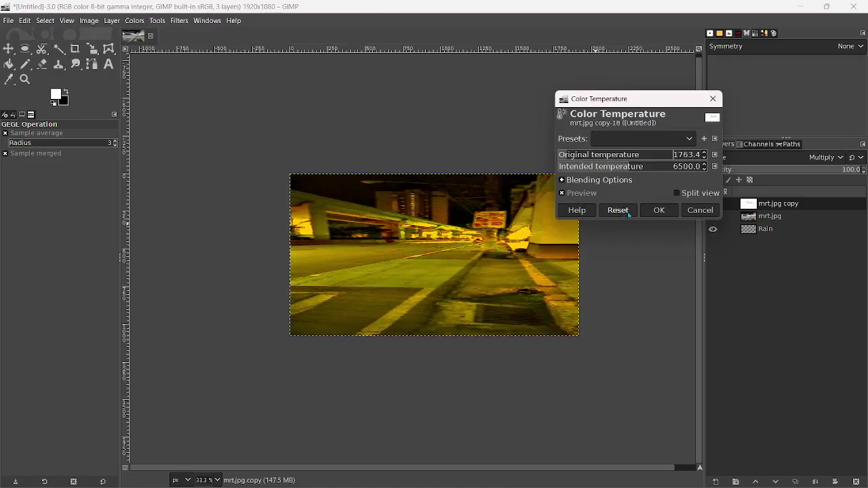
{"action": "left_click_drag", "start_coordinate": [637, 167], "coordinate": [624, 171]}
{"action": "left_click", "coordinate": [659, 210]}
Darken the mrt.jpg copy layer with Curves, pulling the value curve down to about input 239, output 58.
{"action": "left_click", "coordinate": [135, 21]}
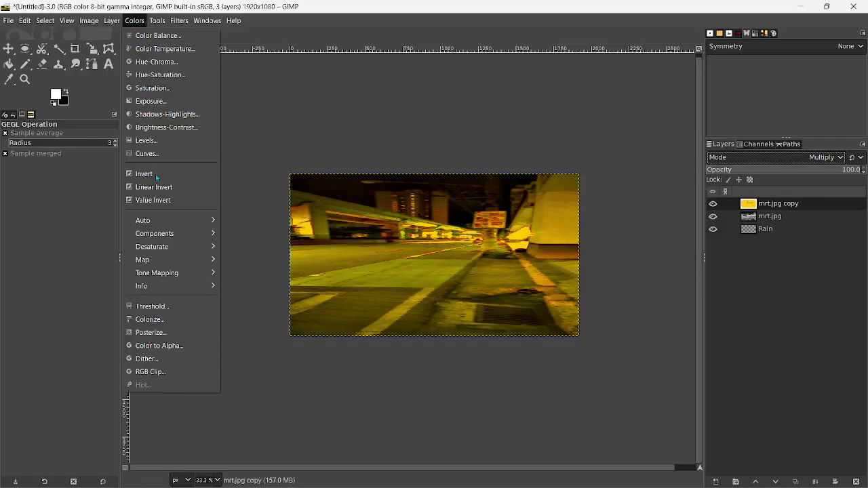
{"action": "left_click", "coordinate": [157, 156]}
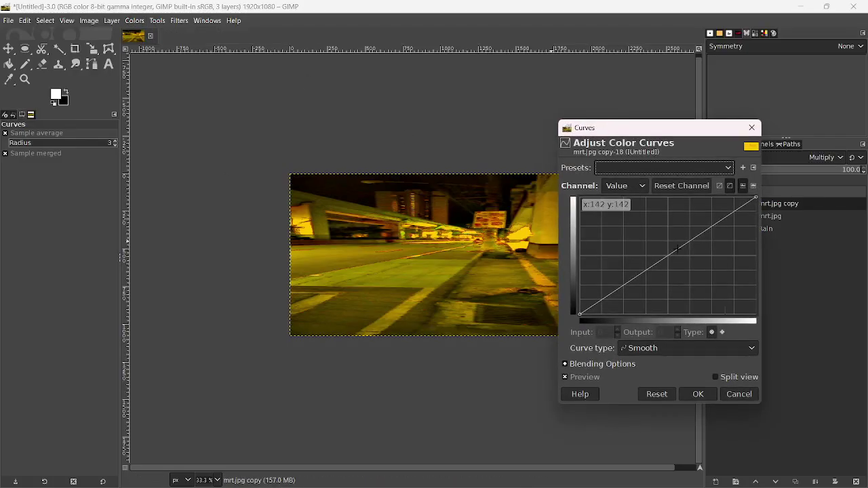
{"action": "left_click_drag", "start_coordinate": [677, 249], "coordinate": [747, 288]}
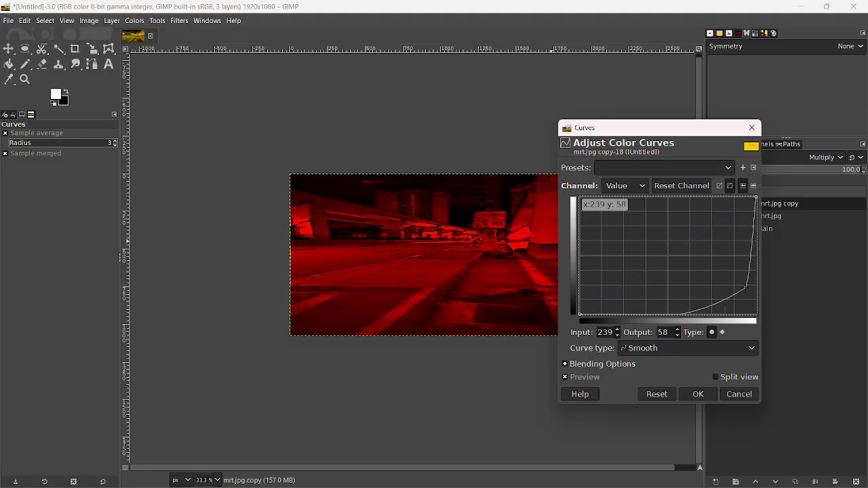
{"action": "left_click", "coordinate": [698, 394]}
Move the Rain layer to the top of the layer stack and fill it with white.
{"action": "left_click_drag", "start_coordinate": [762, 231], "coordinate": [766, 202]}
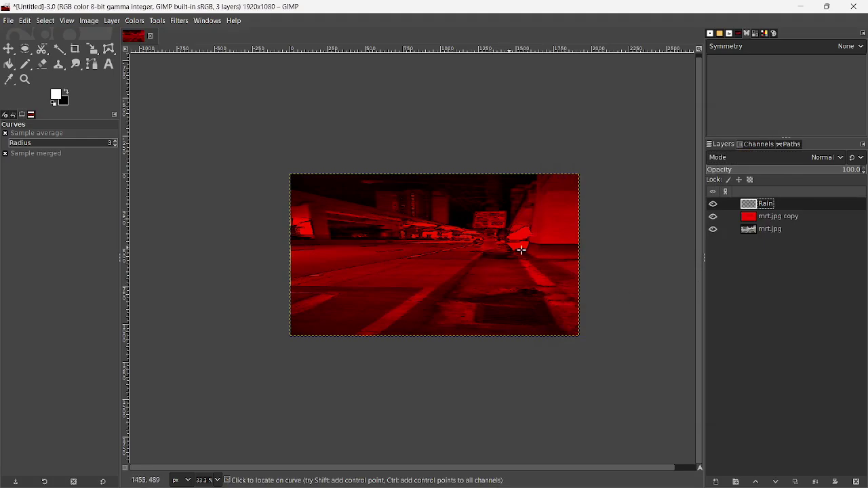
{"action": "scroll", "coordinate": [575, 268], "scroll_direction": "up", "scroll_amount": 2}
{"action": "scroll", "coordinate": [575, 269], "scroll_direction": "down", "scroll_amount": 2}
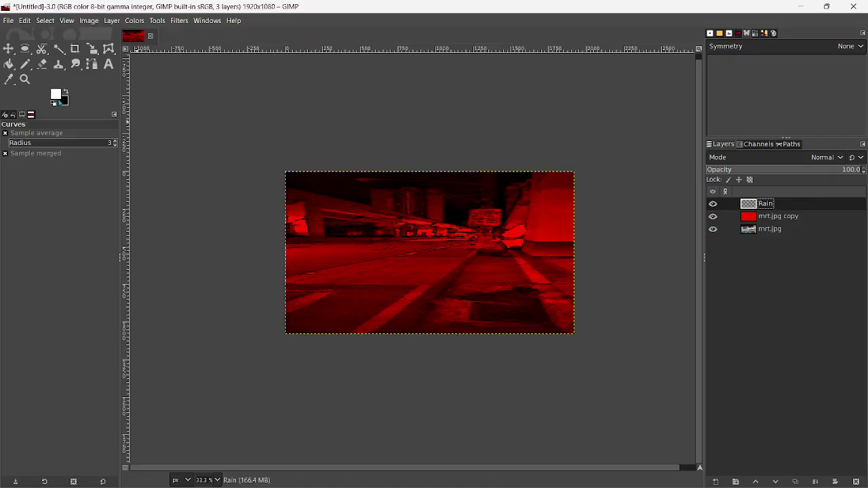
{"action": "key", "text": "shift+b"}
{"action": "left_click", "coordinate": [451, 200]}
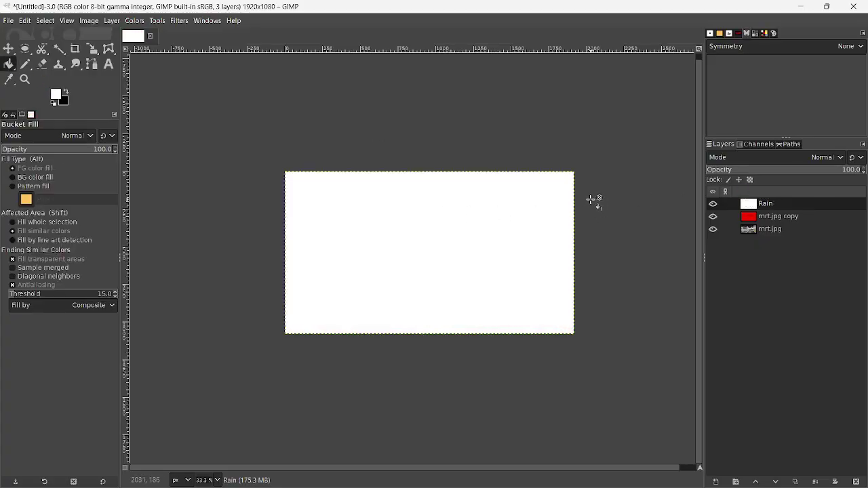
Apply RGB Noise to the Rain layer with red, green and blue each set to 1.
{"action": "left_click", "coordinate": [179, 20]}
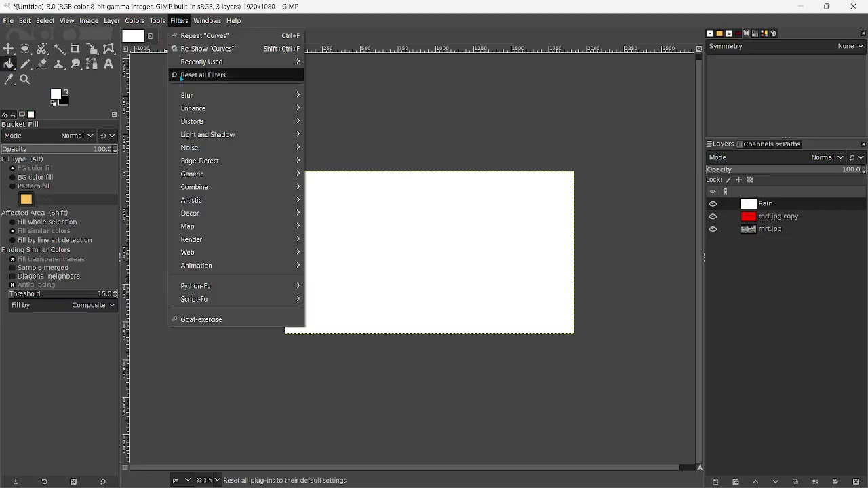
{"action": "mouse_move", "coordinate": [205, 168]}
{"action": "mouse_move", "coordinate": [210, 148]}
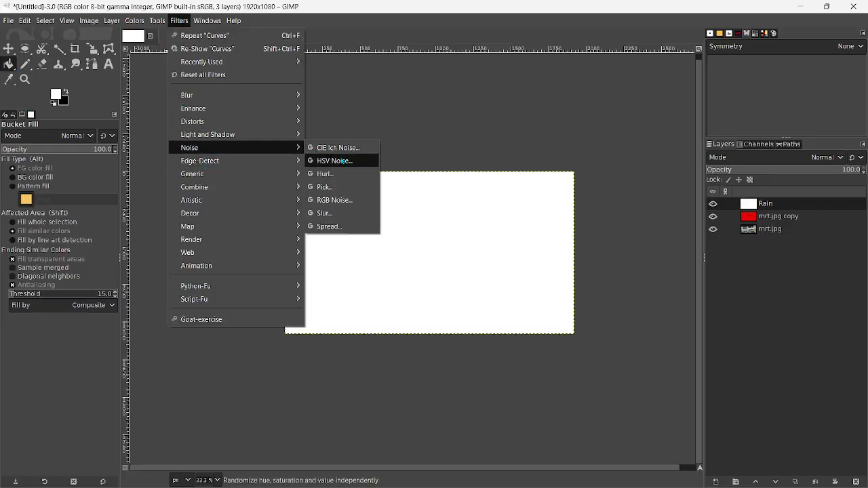
{"action": "left_click", "coordinate": [337, 196]}
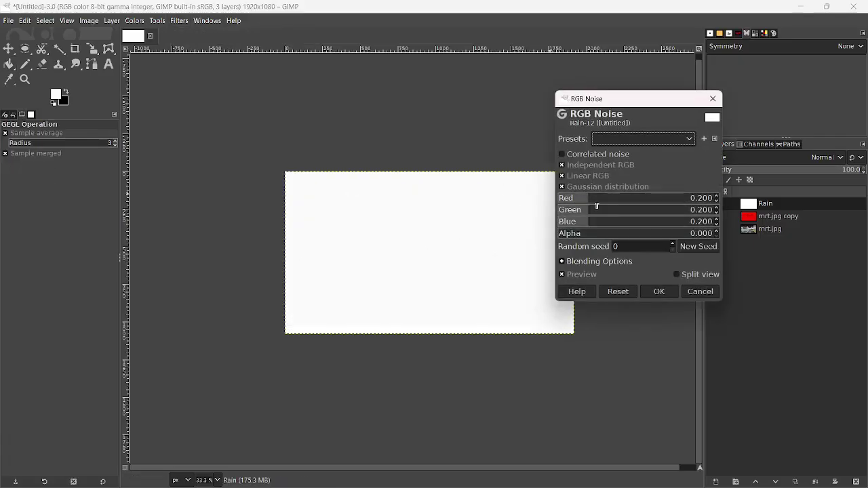
{"action": "left_click", "coordinate": [691, 198]}
{"action": "type", "text": "1"}
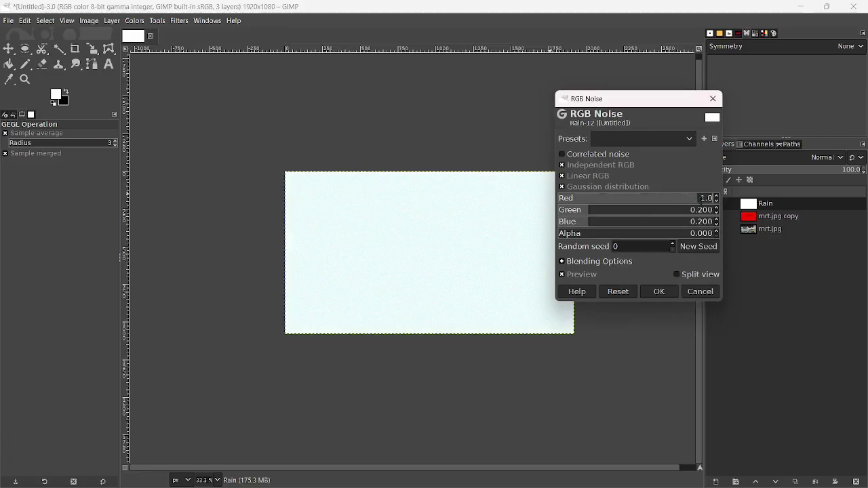
{"action": "left_click", "coordinate": [702, 211]}
{"action": "type", "text": "1"}
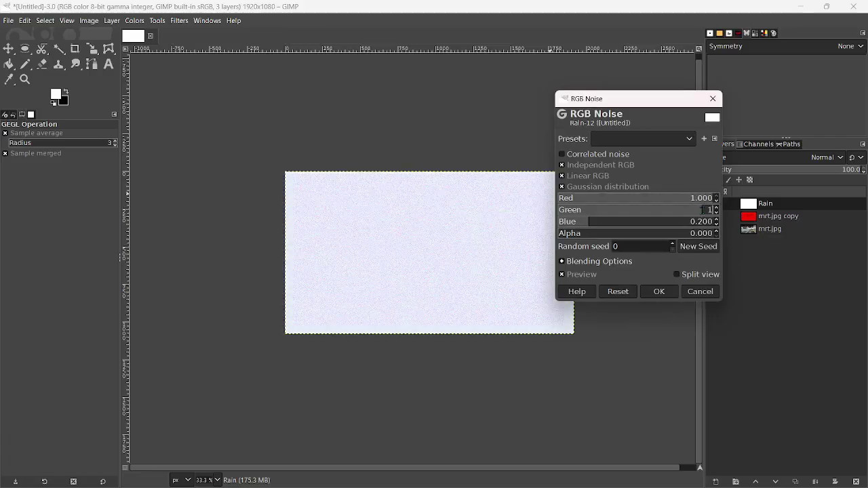
{"action": "left_click", "coordinate": [705, 221]}
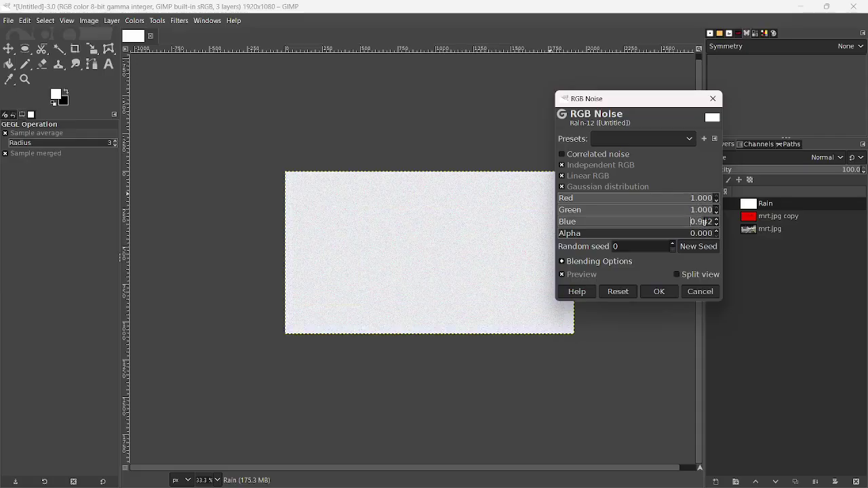
{"action": "left_click", "coordinate": [705, 223]}
{"action": "type", "text": "1"}
{"action": "left_click", "coordinate": [659, 291]}
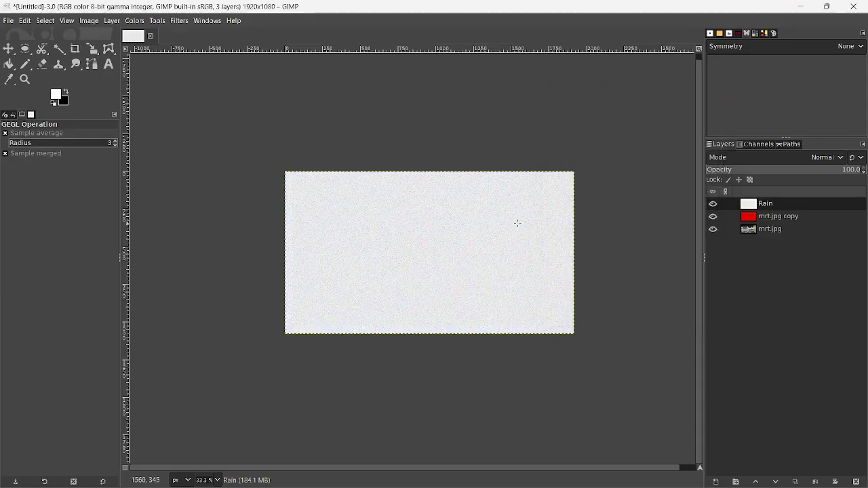
Apply a Linear Motion Blur to the Rain layer with a length of about 40.82 and an angle of 107.36 degrees.
{"action": "scroll", "coordinate": [507, 234], "scroll_direction": "up", "scroll_amount": 7}
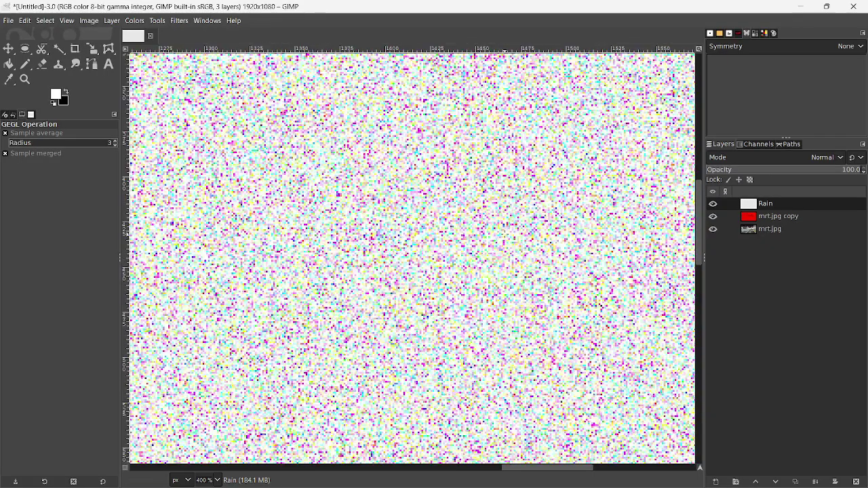
{"action": "scroll", "coordinate": [505, 234], "scroll_direction": "down", "scroll_amount": 8}
{"action": "scroll", "coordinate": [506, 234], "scroll_direction": "up", "scroll_amount": 2}
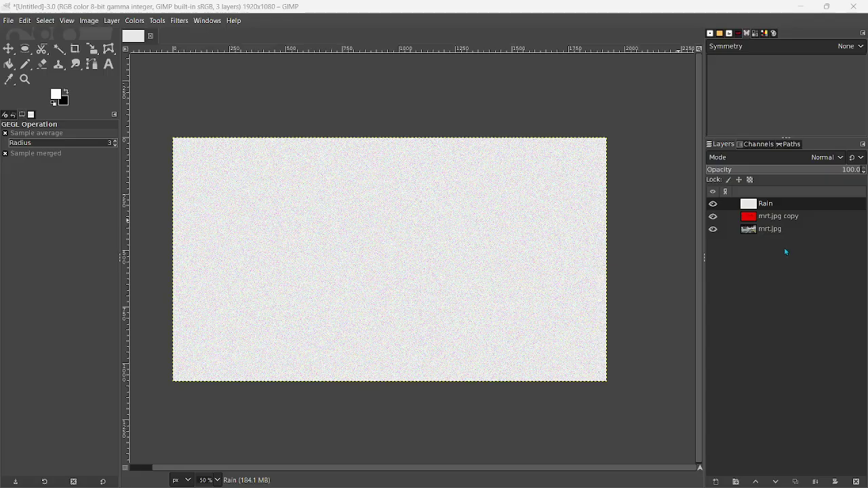
{"action": "left_click", "coordinate": [180, 21]}
{"action": "mouse_move", "coordinate": [200, 100]}
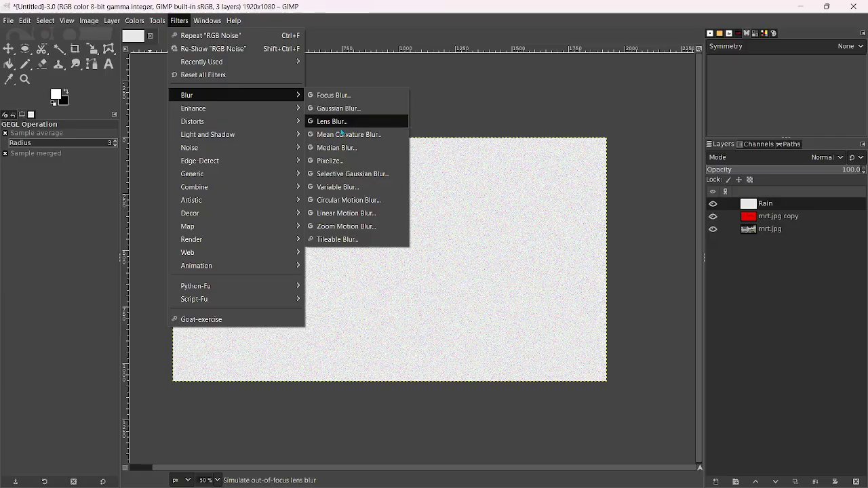
{"action": "left_click", "coordinate": [341, 215]}
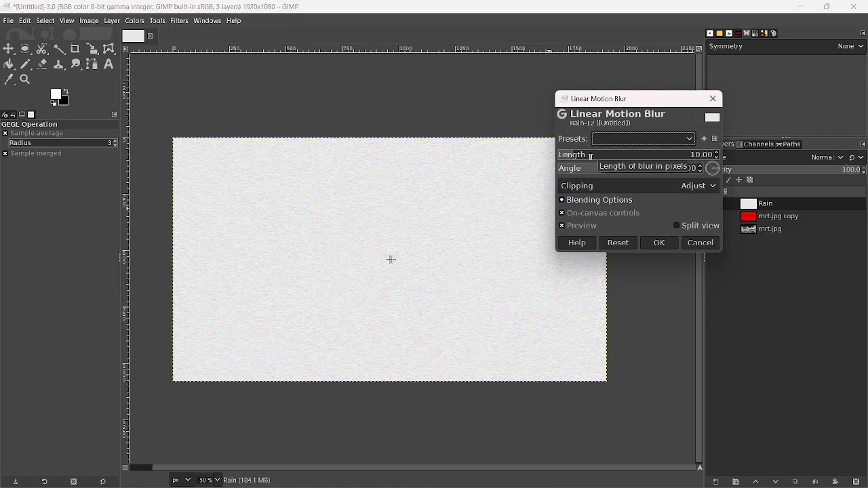
{"action": "left_click_drag", "start_coordinate": [591, 157], "coordinate": [602, 156]}
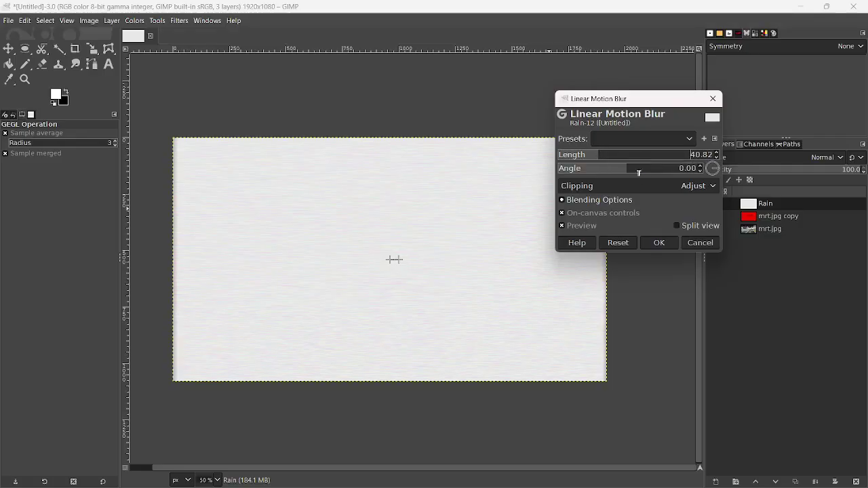
{"action": "left_click_drag", "start_coordinate": [634, 172], "coordinate": [669, 171]}
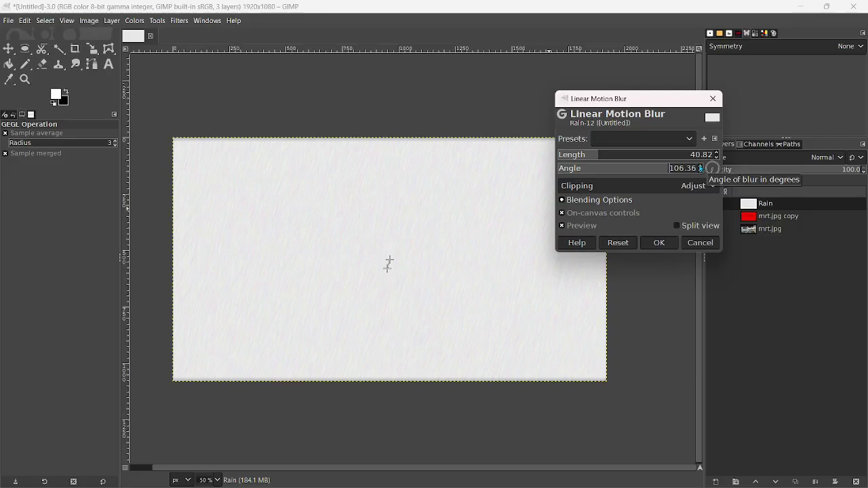
{"action": "left_click", "coordinate": [701, 166]}
{"action": "left_click", "coordinate": [701, 166]}
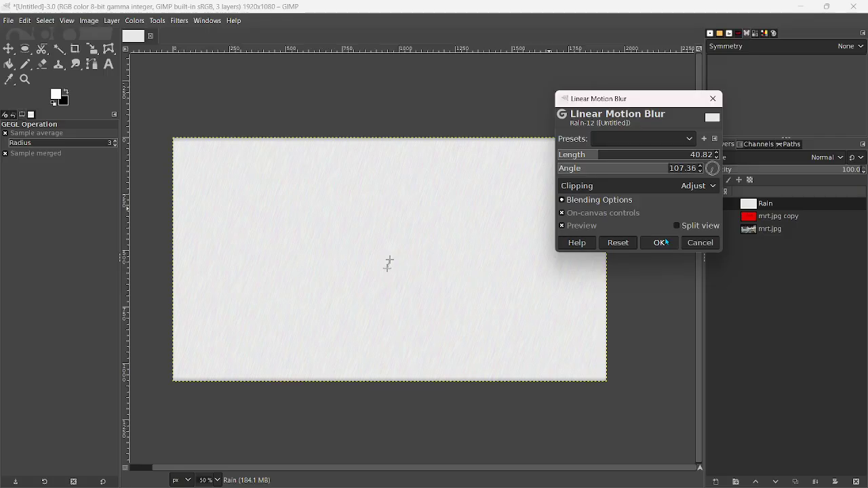
{"action": "left_click", "coordinate": [660, 243]}
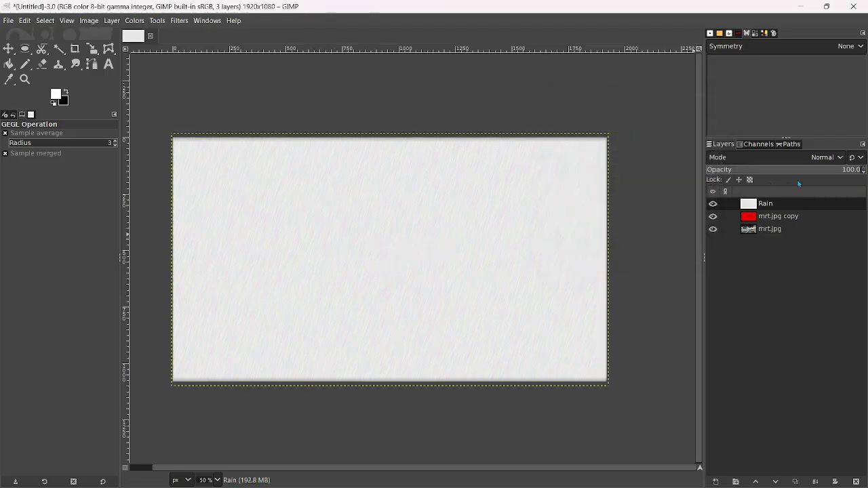
Set the Rain layer's blend mode to Overlay.
{"action": "left_click", "coordinate": [822, 158]}
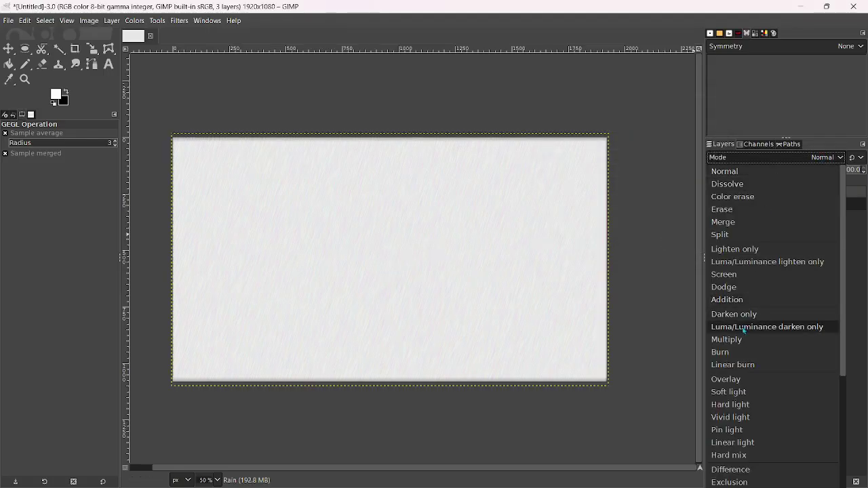
{"action": "left_click", "coordinate": [739, 381]}
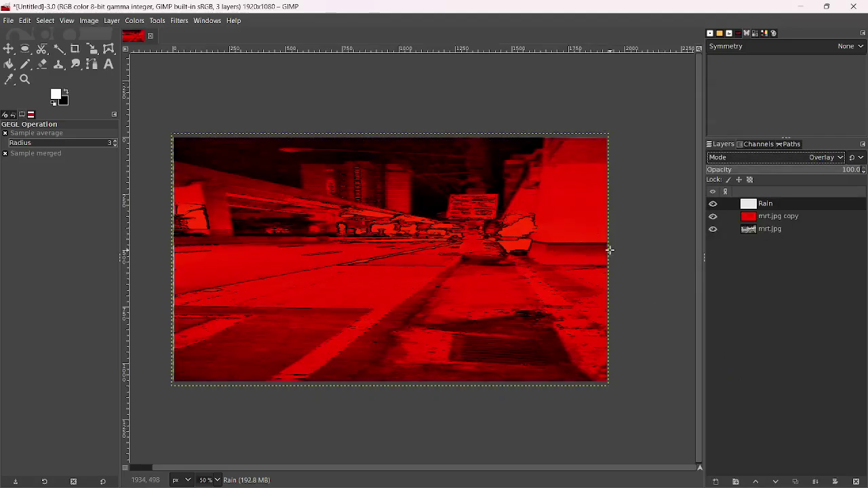
{"action": "left_click", "coordinate": [136, 21]}
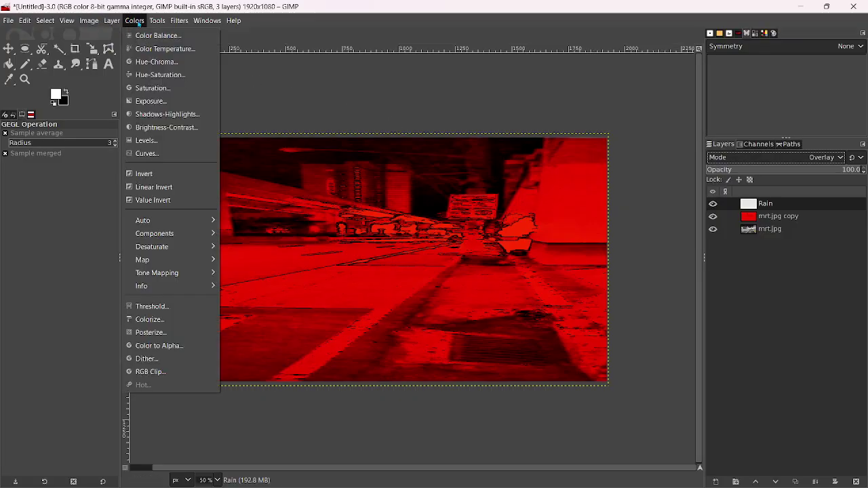
{"action": "left_click", "coordinate": [159, 152]}
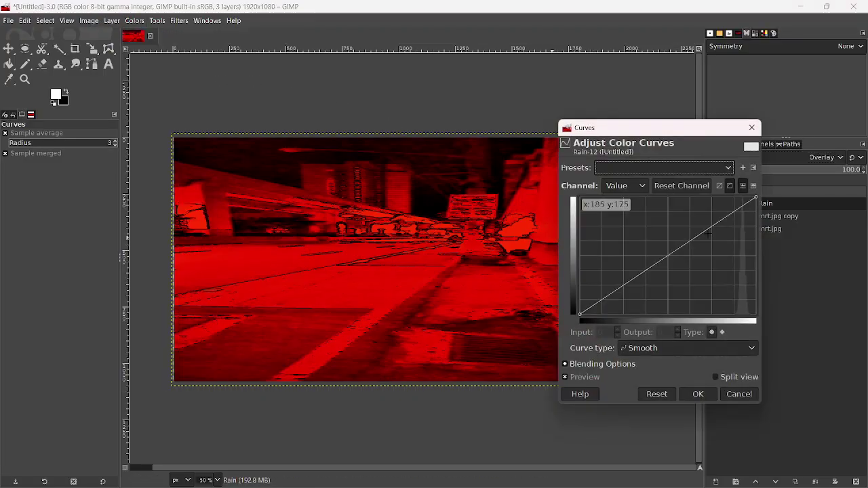
{"action": "left_click_drag", "start_coordinate": [668, 255], "coordinate": [742, 287]}
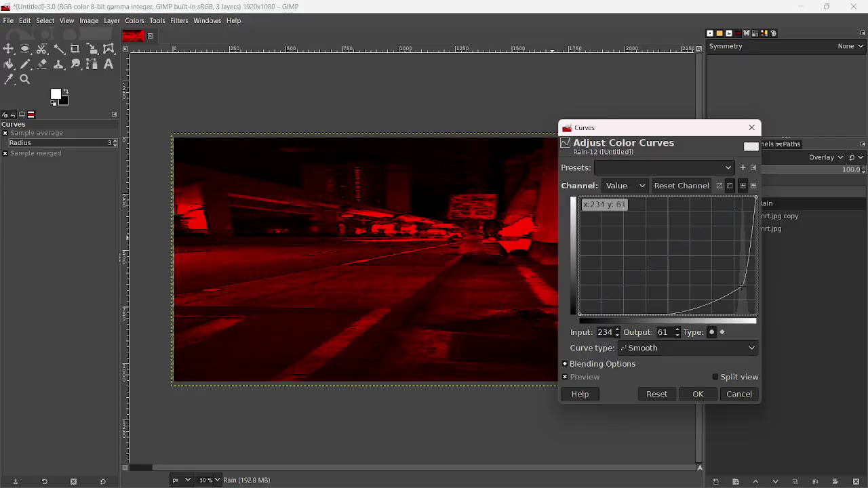
{"action": "left_click", "coordinate": [740, 393]}
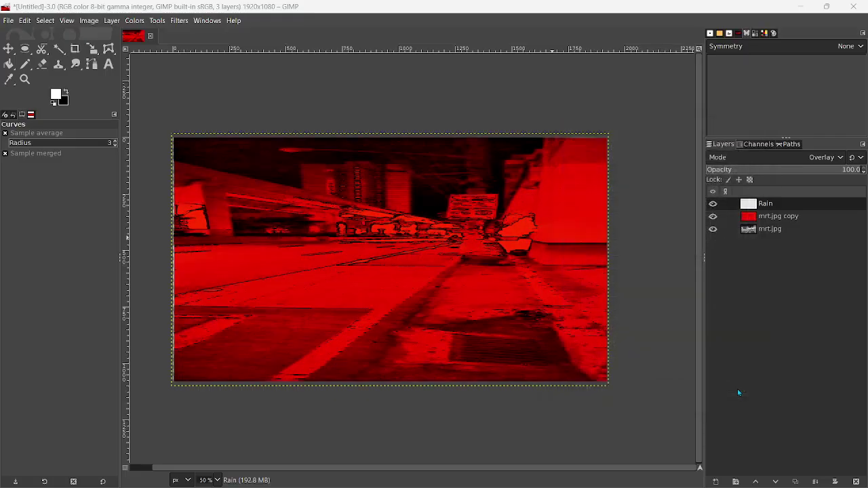
Darken the Rain layer with Curves, pulling the value curve down to about input 223, output 62.
{"action": "left_click", "coordinate": [134, 20]}
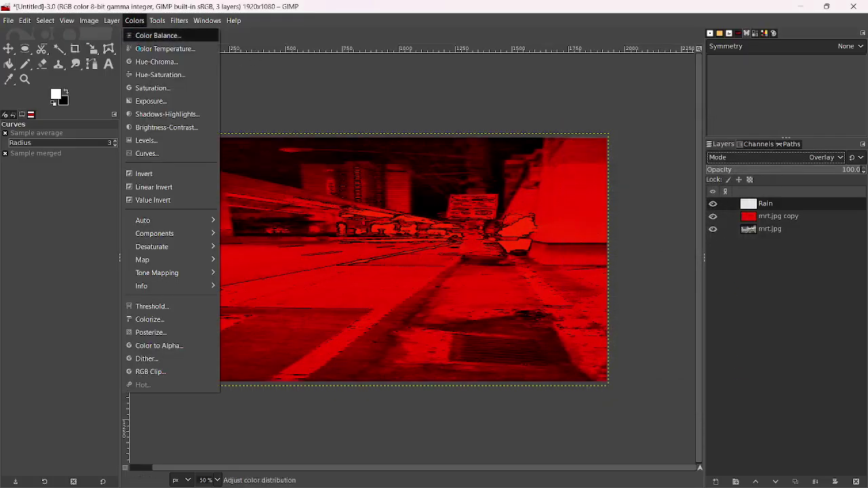
{"action": "left_click", "coordinate": [156, 153]}
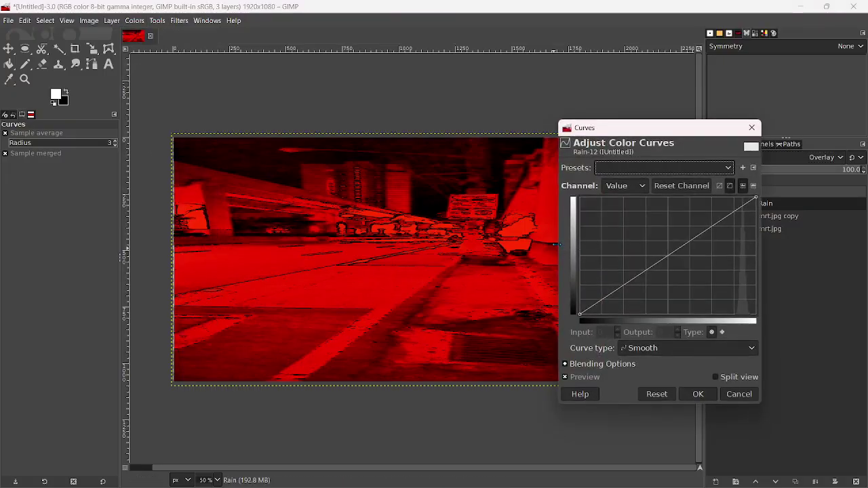
{"action": "left_click_drag", "start_coordinate": [682, 247], "coordinate": [734, 286]}
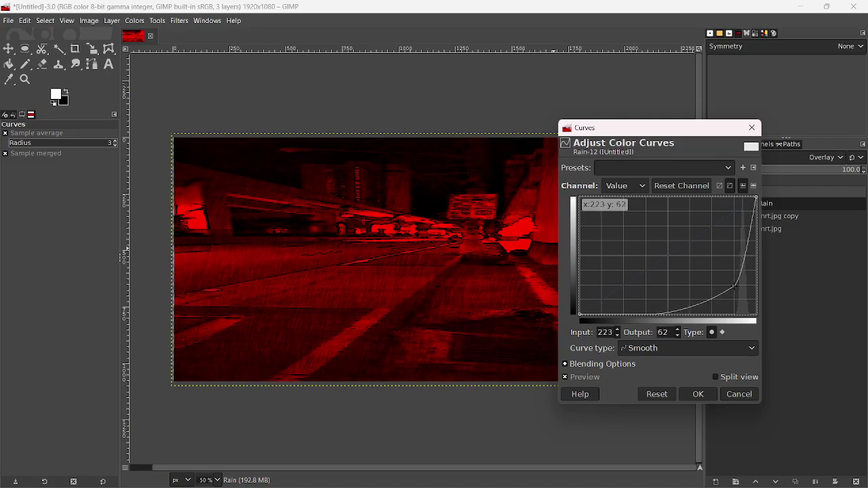
{"action": "left_click", "coordinate": [697, 394]}
{"action": "scroll", "coordinate": [544, 316], "scroll_direction": "up", "scroll_amount": 4}
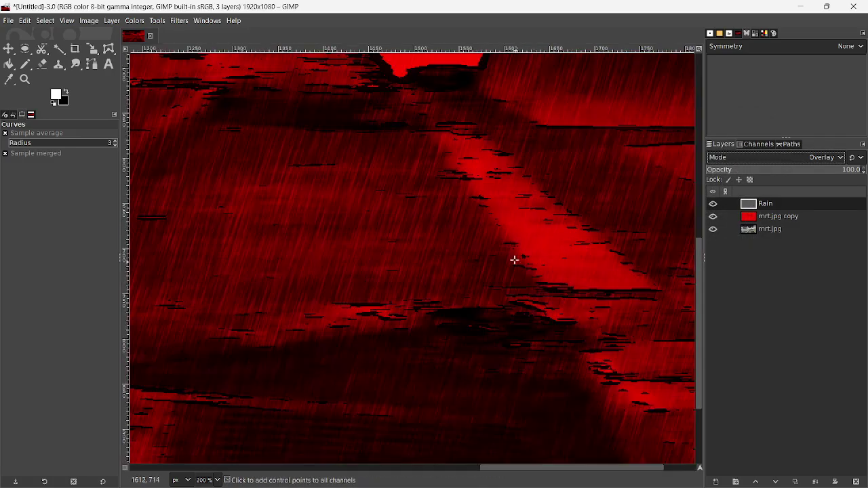
{"action": "scroll", "coordinate": [513, 256], "scroll_direction": "down", "scroll_amount": 3}
{"action": "scroll", "coordinate": [514, 257], "scroll_direction": "up", "scroll_amount": 1}
{"action": "scroll", "coordinate": [548, 292], "scroll_direction": "down", "scroll_amount": 2}
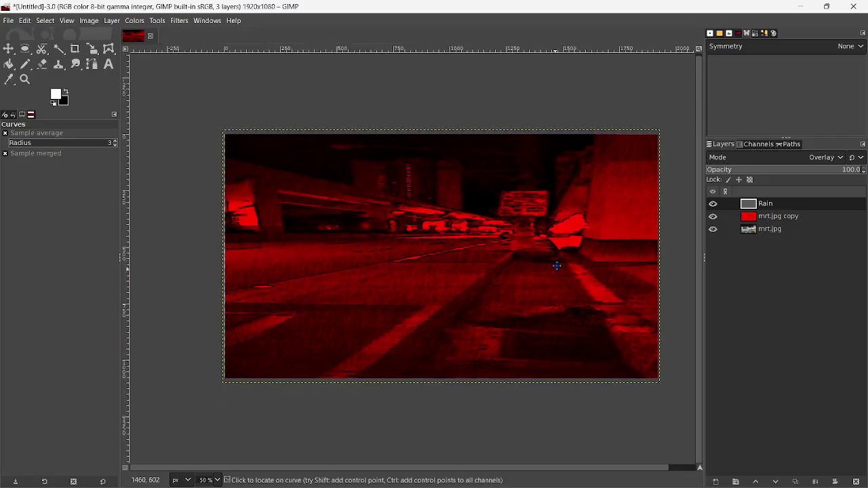
{"action": "scroll", "coordinate": [556, 264], "scroll_direction": "up", "scroll_amount": 2}
{"action": "scroll", "coordinate": [527, 254], "scroll_direction": "down", "scroll_amount": 1}
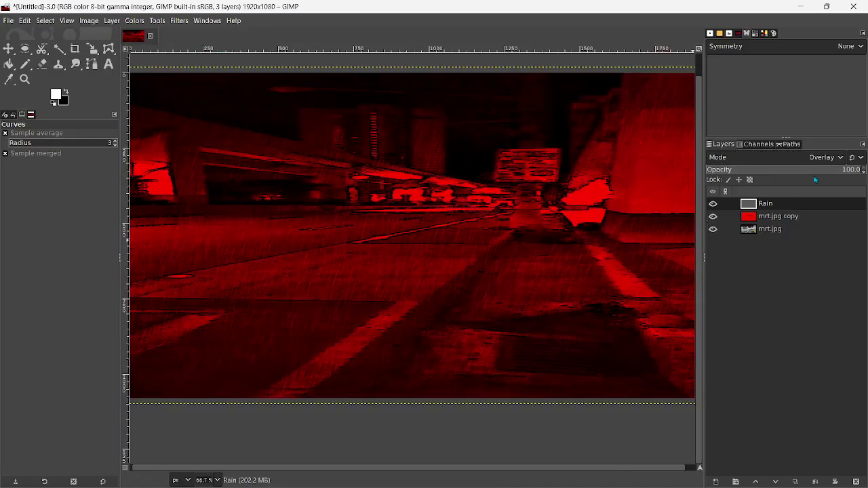
Try the Screen blend mode on the Rain layer, adjusting its opacity and returning it to 100.
{"action": "left_click", "coordinate": [829, 162]}
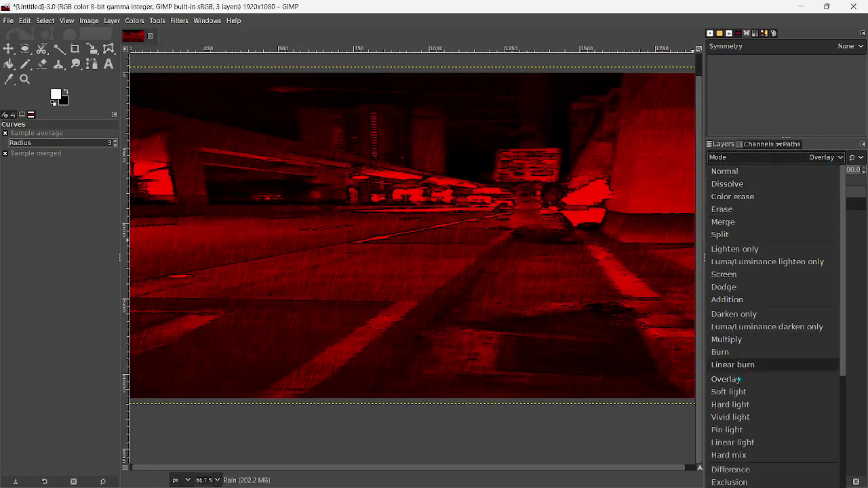
{"action": "left_click", "coordinate": [732, 275]}
{"action": "scroll", "coordinate": [598, 241], "scroll_direction": "down", "scroll_amount": 2}
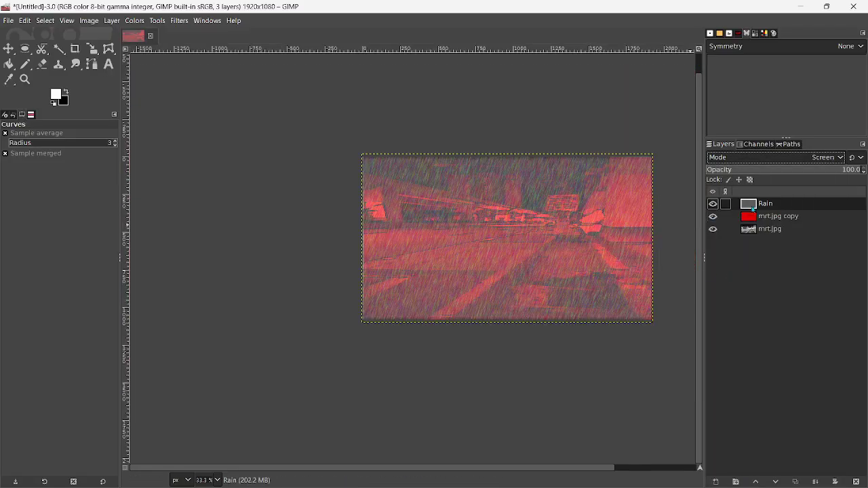
{"action": "left_click_drag", "start_coordinate": [798, 171], "coordinate": [864, 172]}
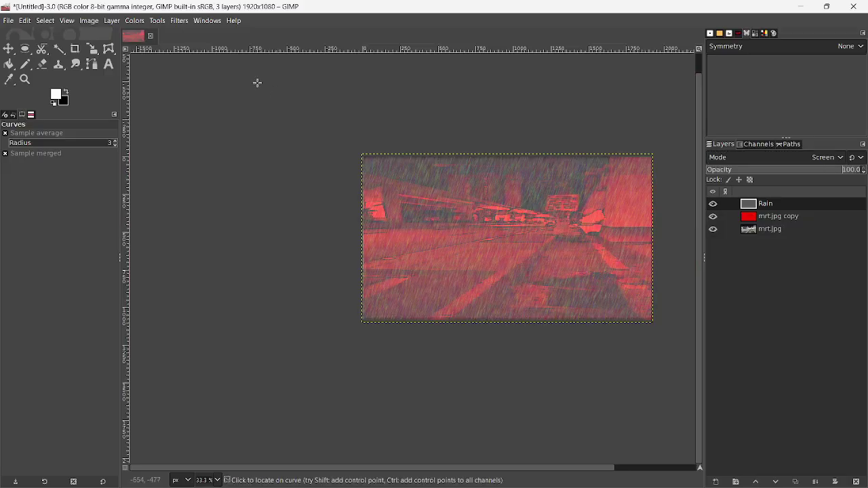
{"action": "left_click", "coordinate": [135, 20]}
{"action": "left_click", "coordinate": [156, 155]}
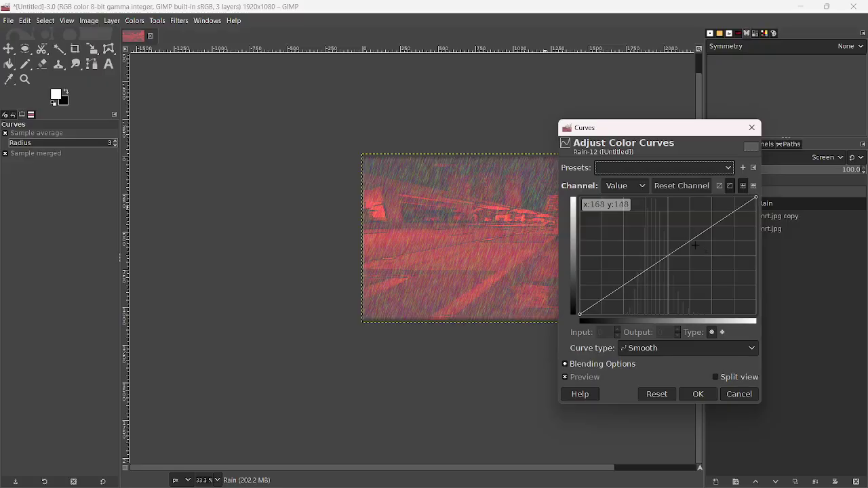
{"action": "left_click_drag", "start_coordinate": [682, 246], "coordinate": [655, 301]}
{"action": "left_click_drag", "start_coordinate": [666, 133], "coordinate": [717, 125]}
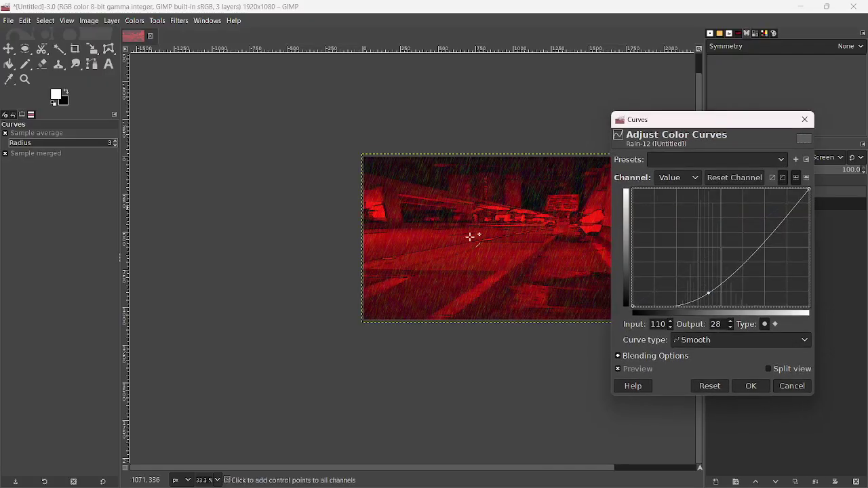
{"action": "scroll", "coordinate": [471, 237], "scroll_direction": "up", "scroll_amount": 3}
{"action": "scroll", "coordinate": [366, 283], "scroll_direction": "down", "scroll_amount": 2}
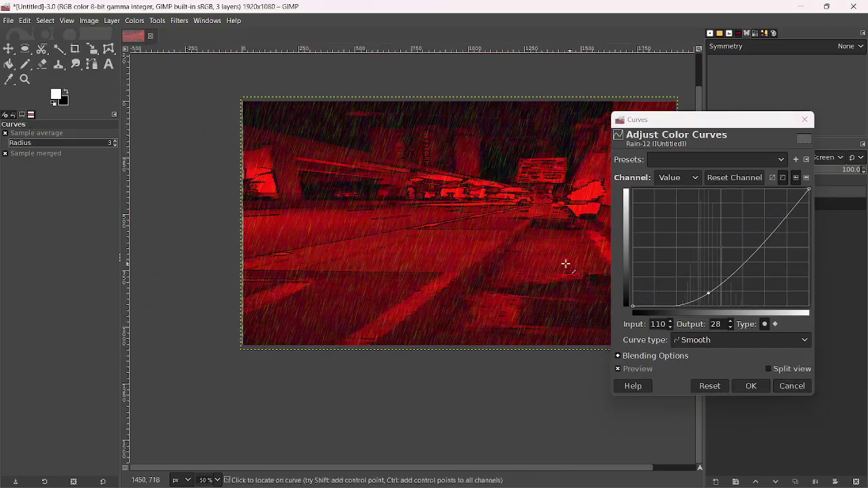
{"action": "mouse_move", "coordinate": [727, 280]}
{"action": "left_mouse_down"}
{"action": "mouse_move", "coordinate": [737, 296]}
{"action": "mouse_move", "coordinate": [730, 274]}
{"action": "left_mouse_up"}
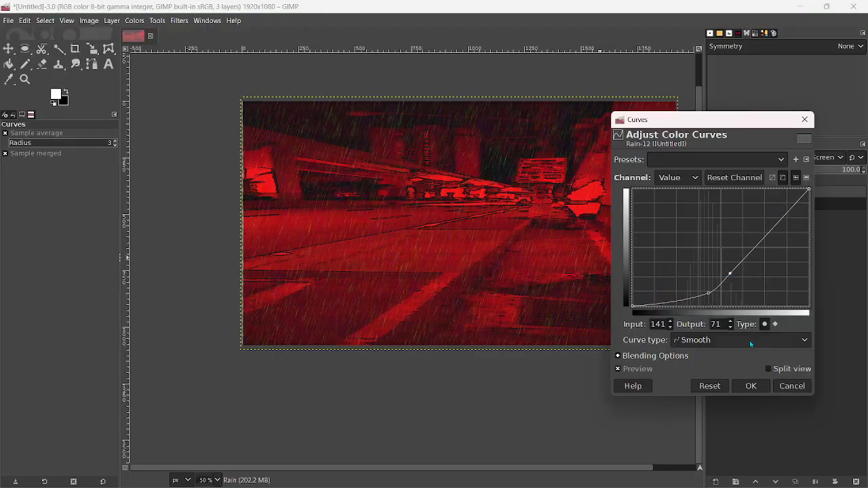
{"action": "left_click", "coordinate": [790, 386]}
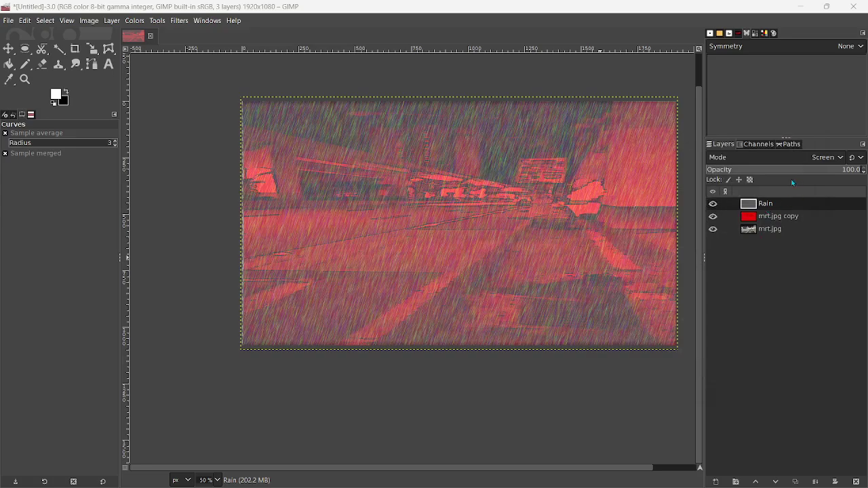
Try the Soft light and Hard light blend modes on the Rain layer and settle on Vivid light.
{"action": "left_click", "coordinate": [780, 157]}
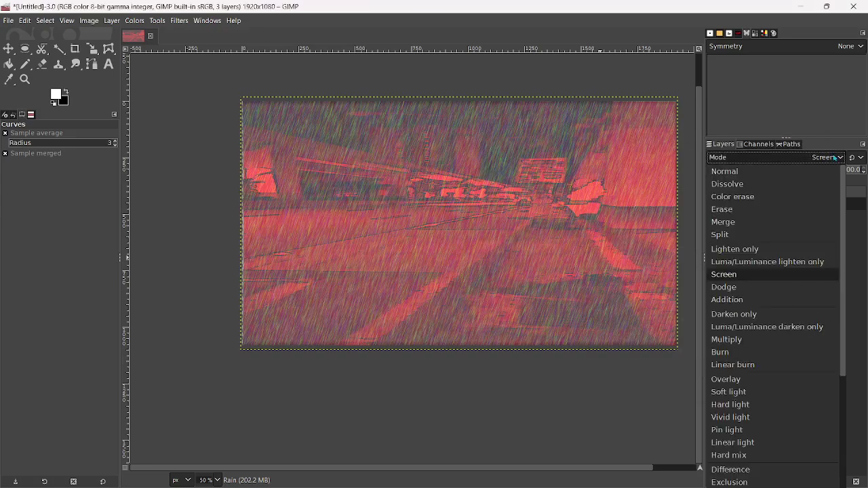
{"action": "left_click", "coordinate": [746, 392]}
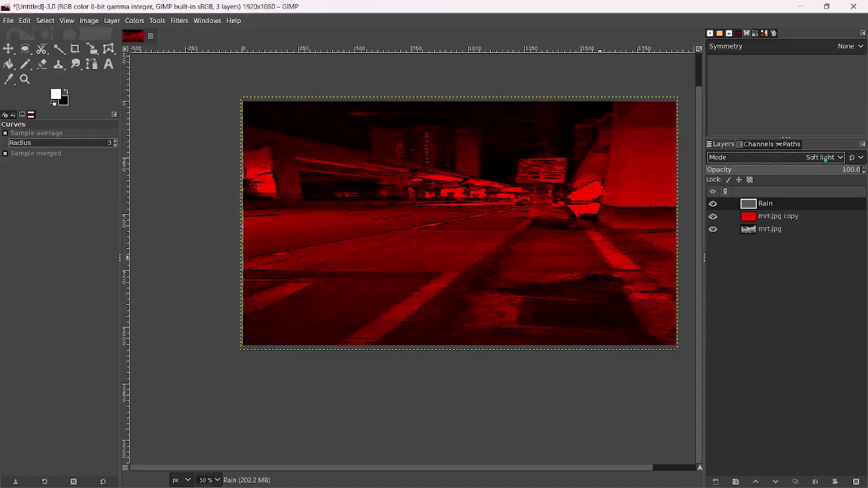
{"action": "left_click", "coordinate": [780, 158]}
{"action": "left_click", "coordinate": [741, 404]}
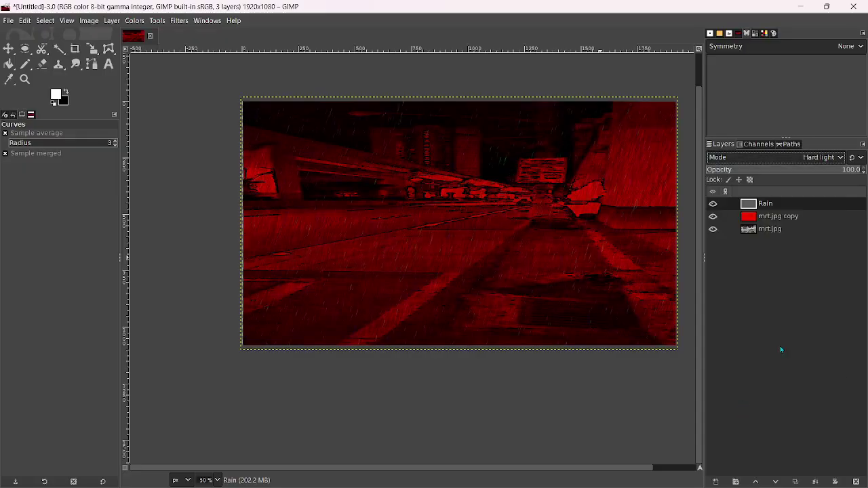
{"action": "left_click", "coordinate": [786, 158]}
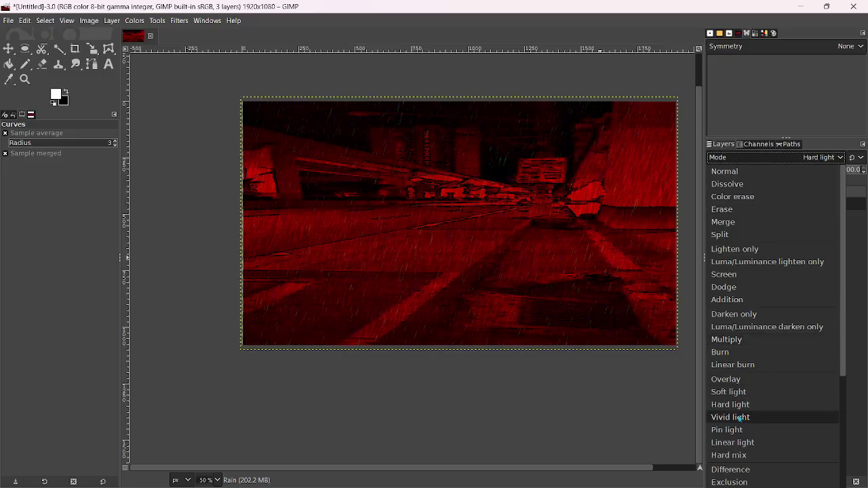
{"action": "left_click", "coordinate": [741, 418]}
{"action": "left_click", "coordinate": [821, 158]}
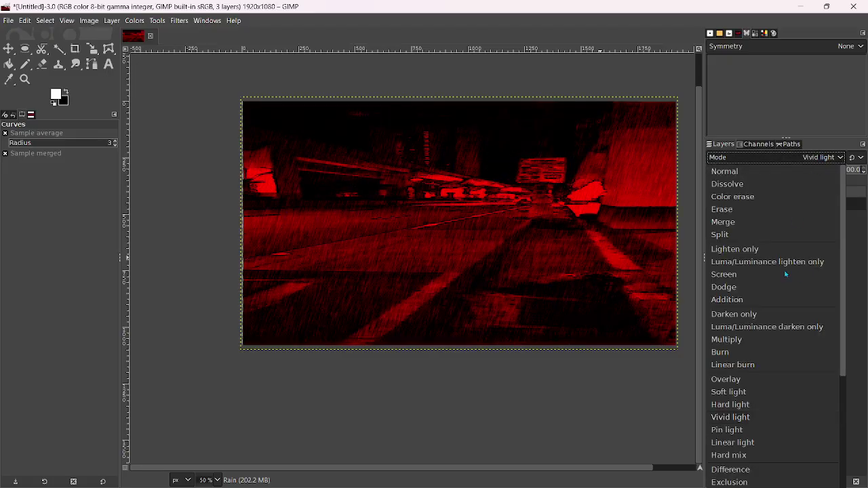
{"action": "left_click", "coordinate": [832, 161]}
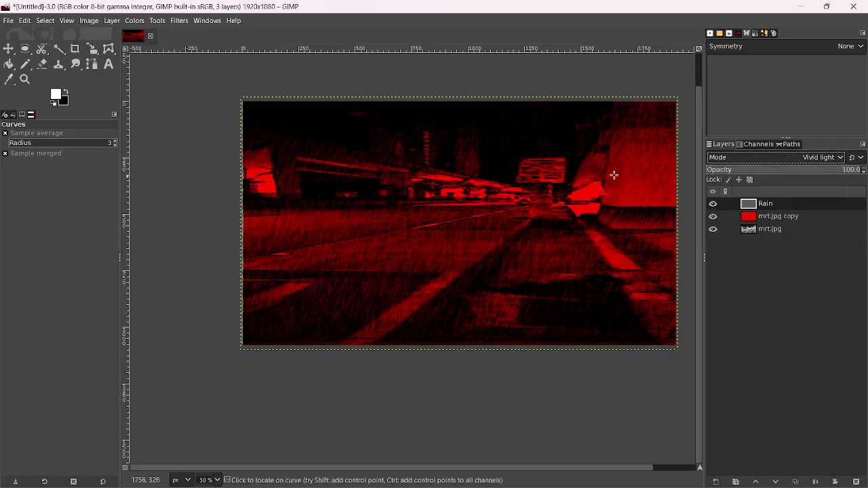
Brighten the Rain layer with Curves, raising the value curve to about input 130, output 195.
{"action": "left_click", "coordinate": [135, 21]}
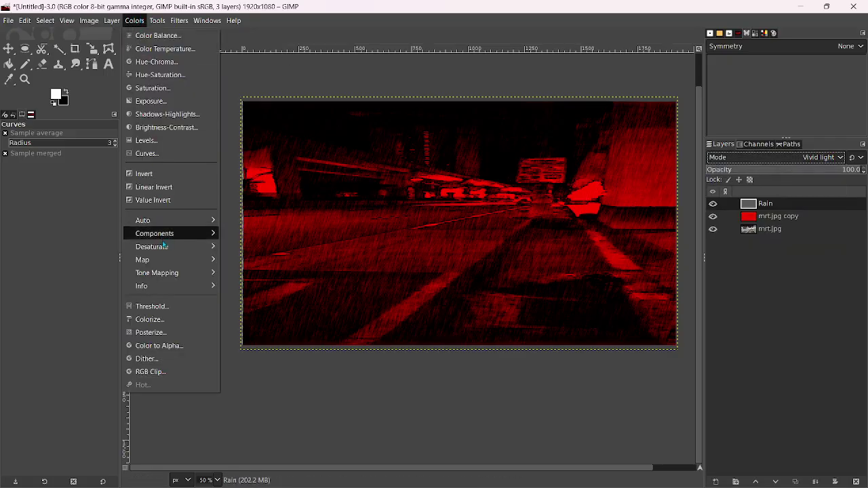
{"action": "left_click", "coordinate": [146, 154]}
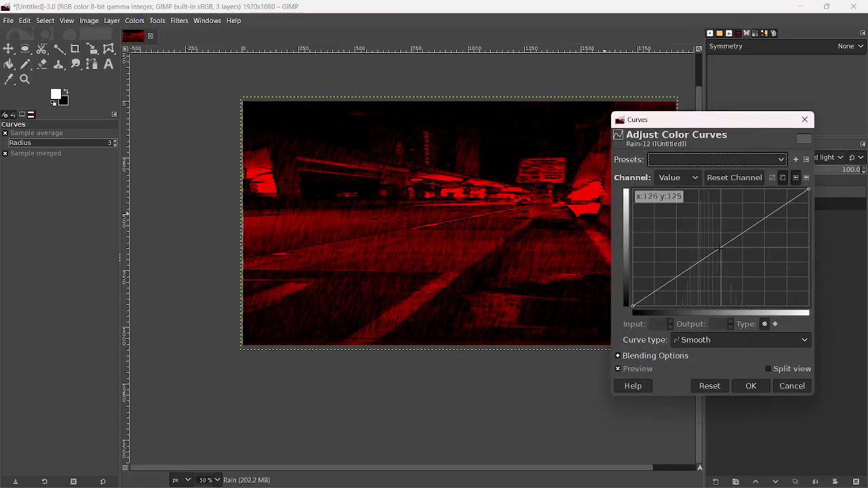
{"action": "left_click_drag", "start_coordinate": [720, 248], "coordinate": [723, 215]}
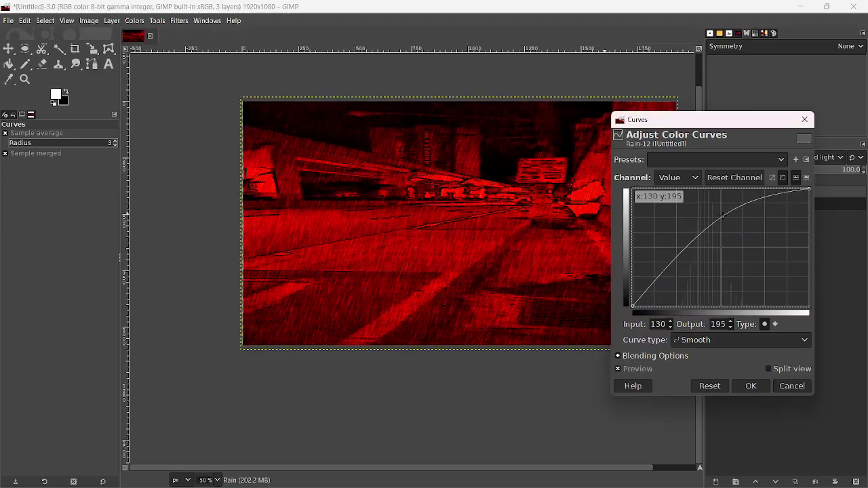
{"action": "key", "text": "Return"}
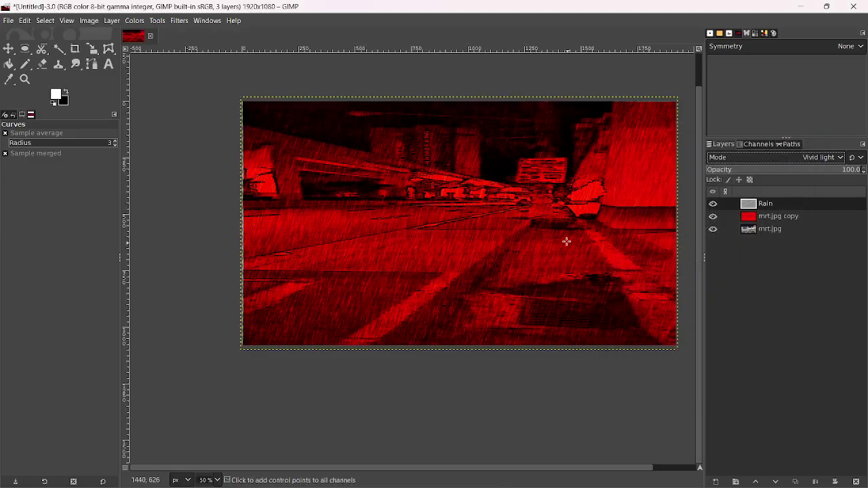
Examine the rain streaks over the red street scene, both close up and across the whole image.
{"action": "scroll", "coordinate": [542, 248], "scroll_direction": "up", "scroll_amount": 2, "text": "ctrl"}
{"action": "scroll", "coordinate": [527, 304], "scroll_direction": "down", "scroll_amount": 2, "text": "ctrl"}
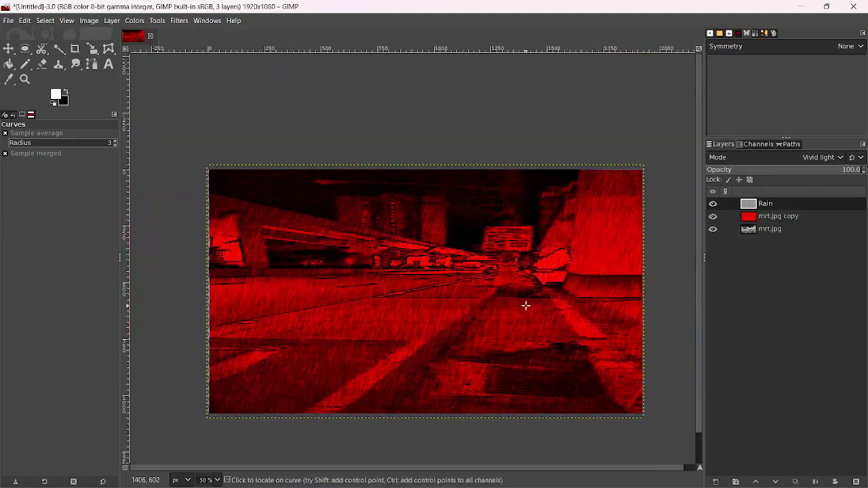
{"action": "left_click_drag", "start_coordinate": [542, 269], "coordinate": [511, 267]}
{"action": "scroll", "coordinate": [511, 260], "scroll_direction": "up", "scroll_amount": 1, "text": "ctrl"}
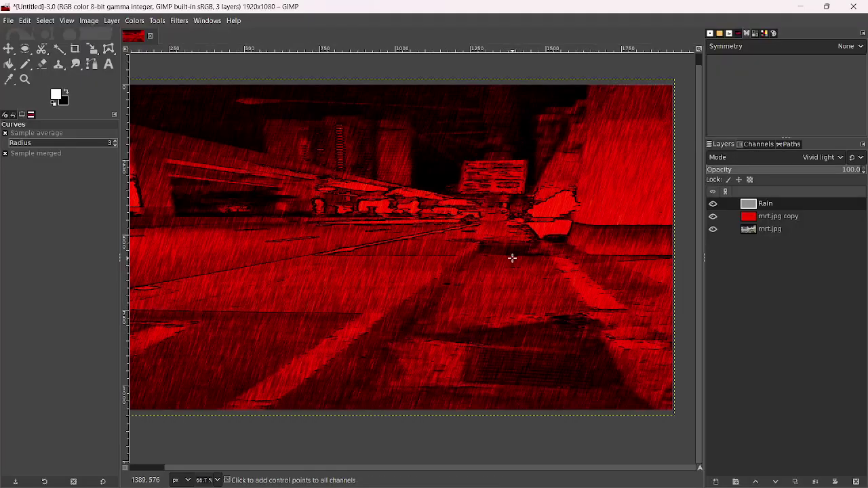
{"action": "scroll", "coordinate": [512, 258], "scroll_direction": "down", "scroll_amount": 1, "text": "ctrl"}
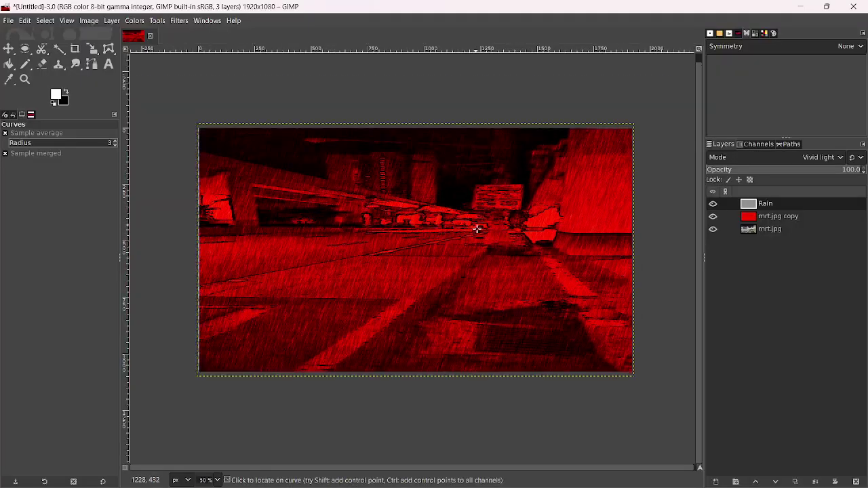
{"action": "scroll", "coordinate": [478, 231], "scroll_direction": "up", "scroll_amount": 1, "text": "ctrl"}
{"action": "scroll", "coordinate": [479, 237], "scroll_direction": "down", "scroll_amount": 1, "text": "ctrl"}
{"action": "scroll", "coordinate": [439, 230], "scroll_direction": "up", "scroll_amount": 2, "text": "ctrl"}
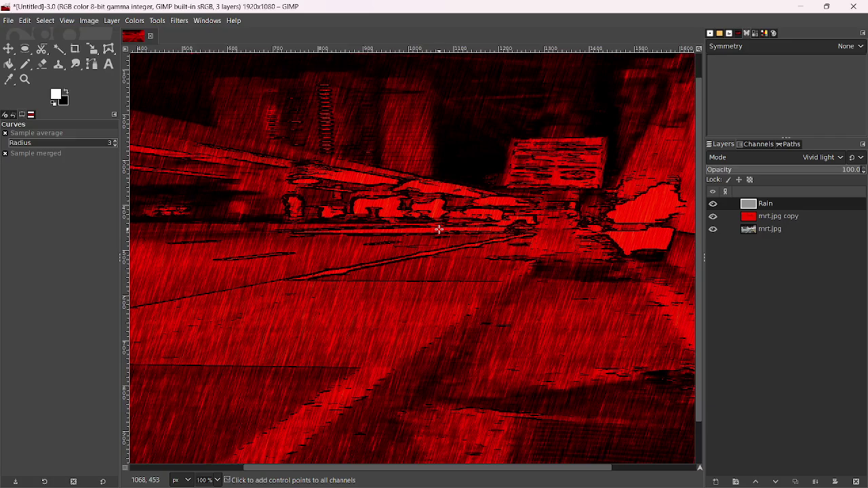
{"action": "scroll", "coordinate": [438, 226], "scroll_direction": "up", "scroll_amount": 1, "text": "ctrl"}
{"action": "scroll", "coordinate": [427, 223], "scroll_direction": "down", "scroll_amount": 3, "text": "ctrl"}
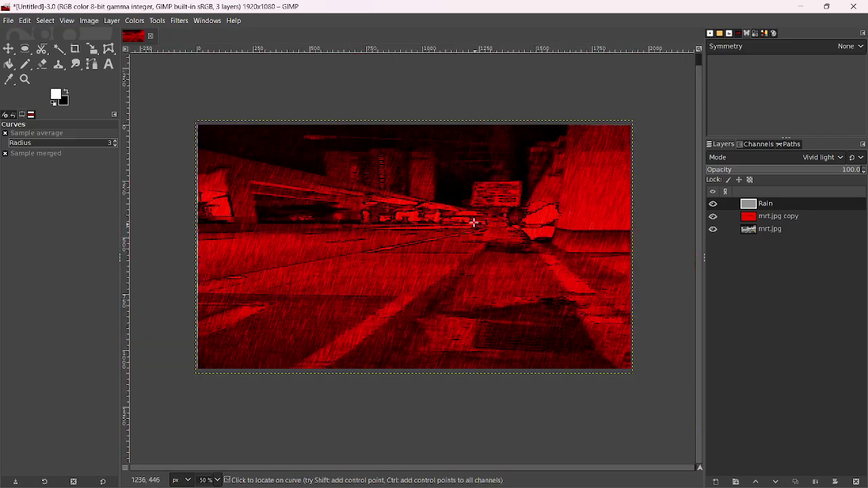